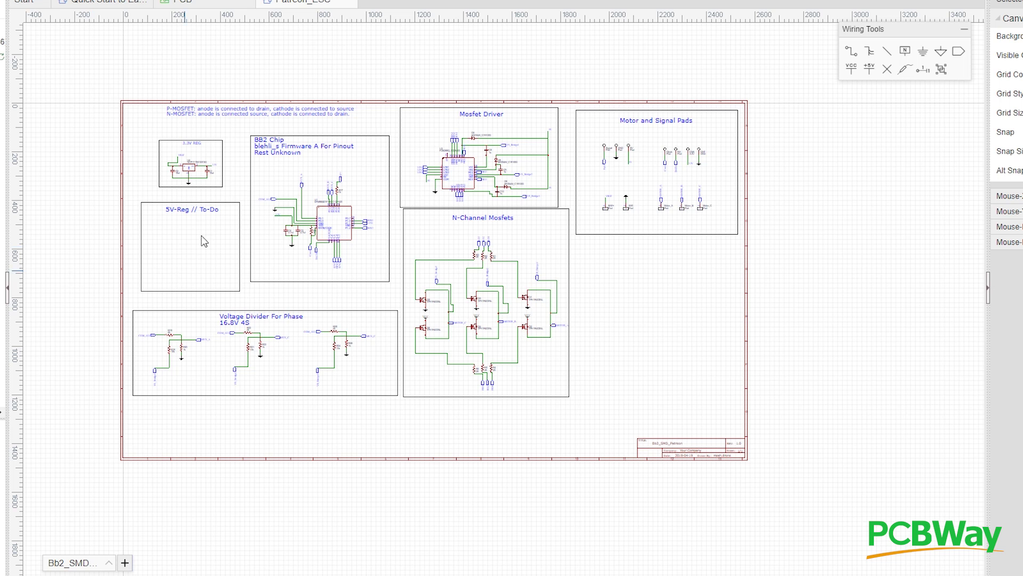
Examine the overall ESC schematic layout and the pin connections of the BB2 chip block
scroll(182, 211, "up", 2)
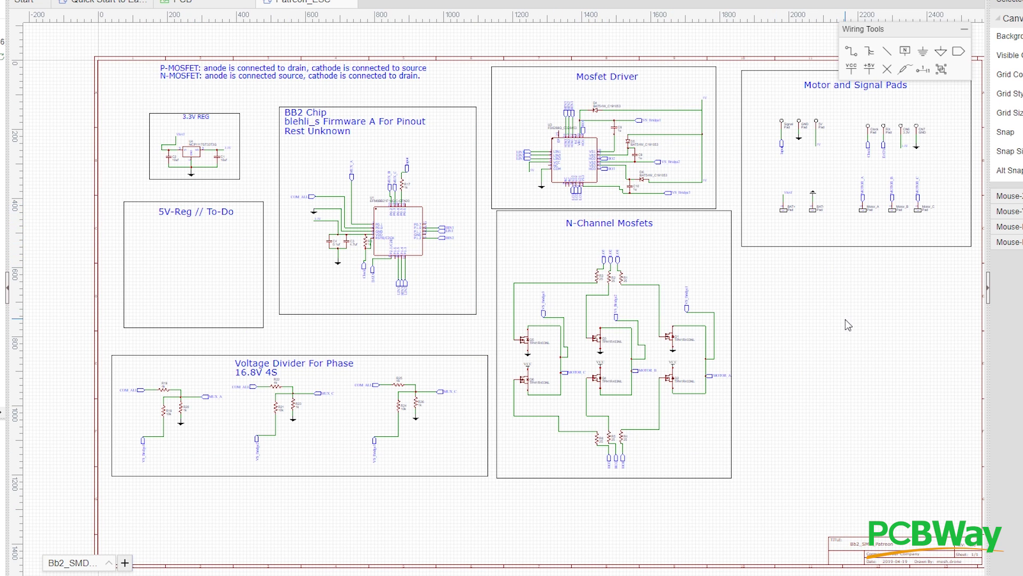
left_click_drag(845, 320, 784, 302)
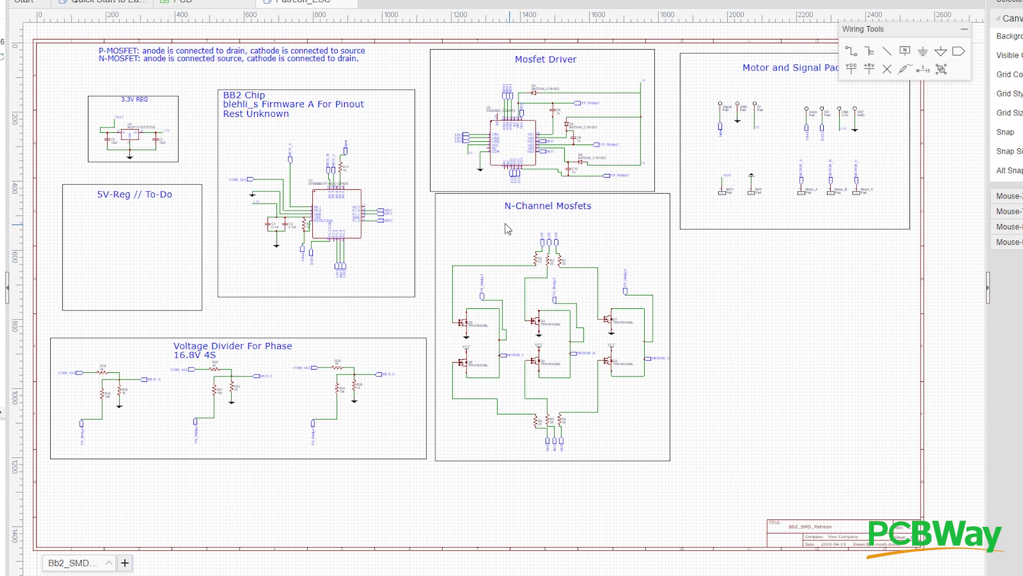
scroll(501, 230, "up", 2)
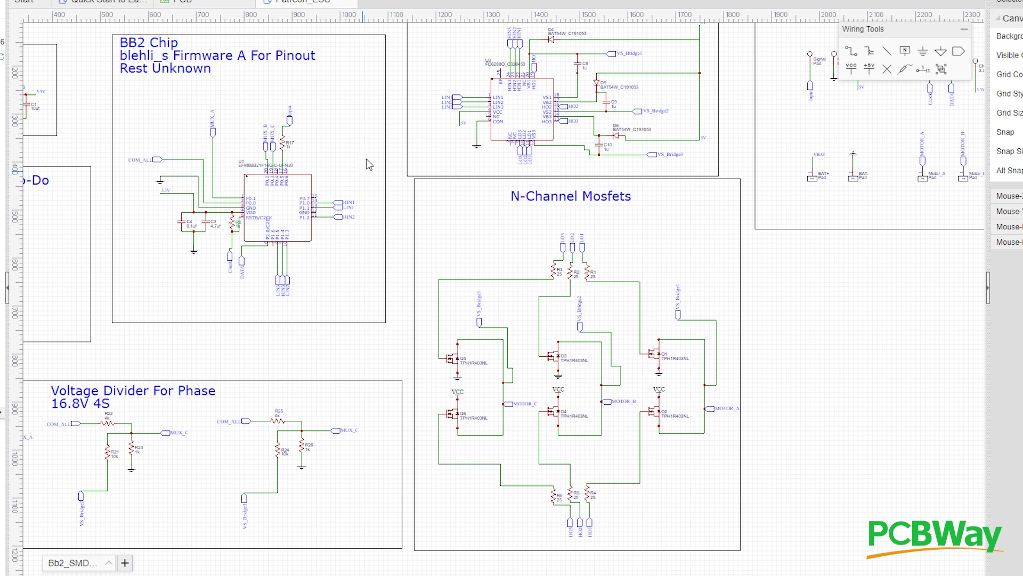
right_click(213, 56)
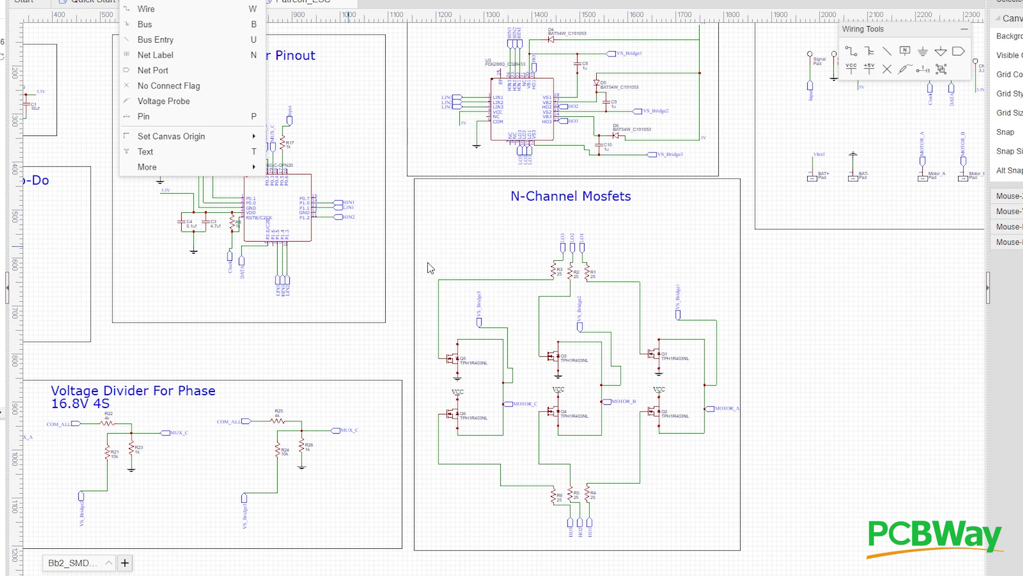
scroll(378, 205, "down", 4)
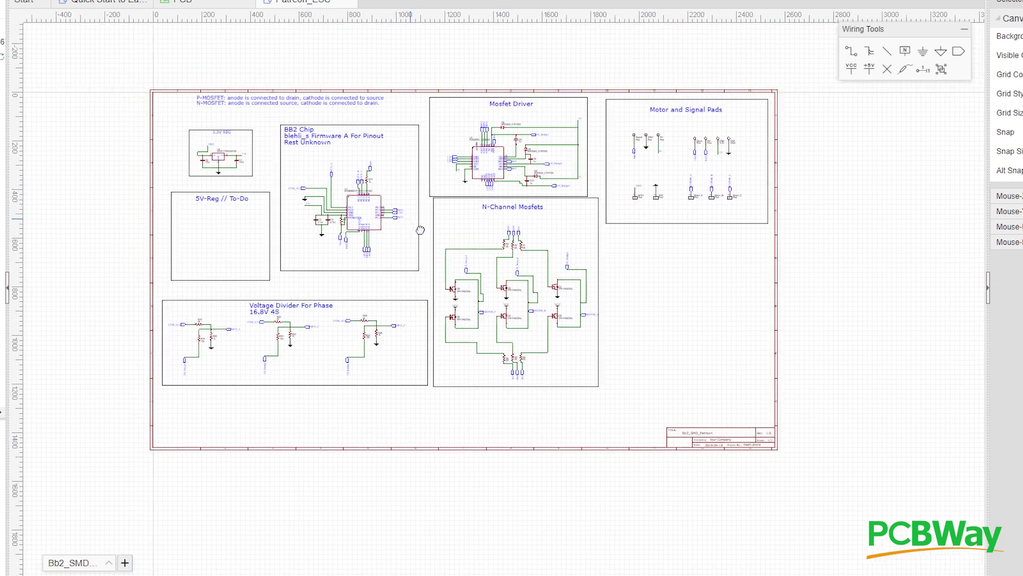
scroll(378, 206, "up", 5)
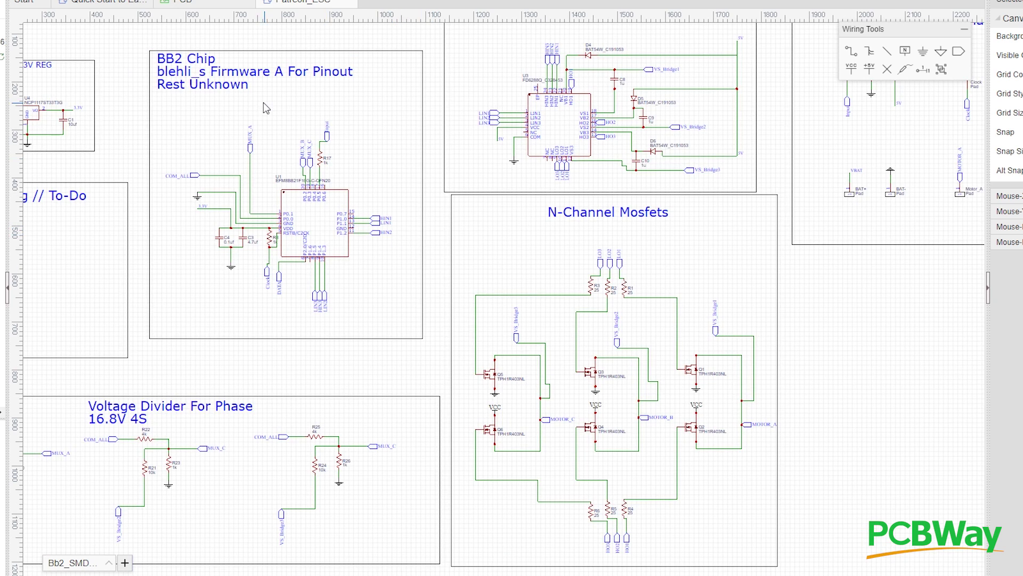
scroll(421, 192, "down", 2)
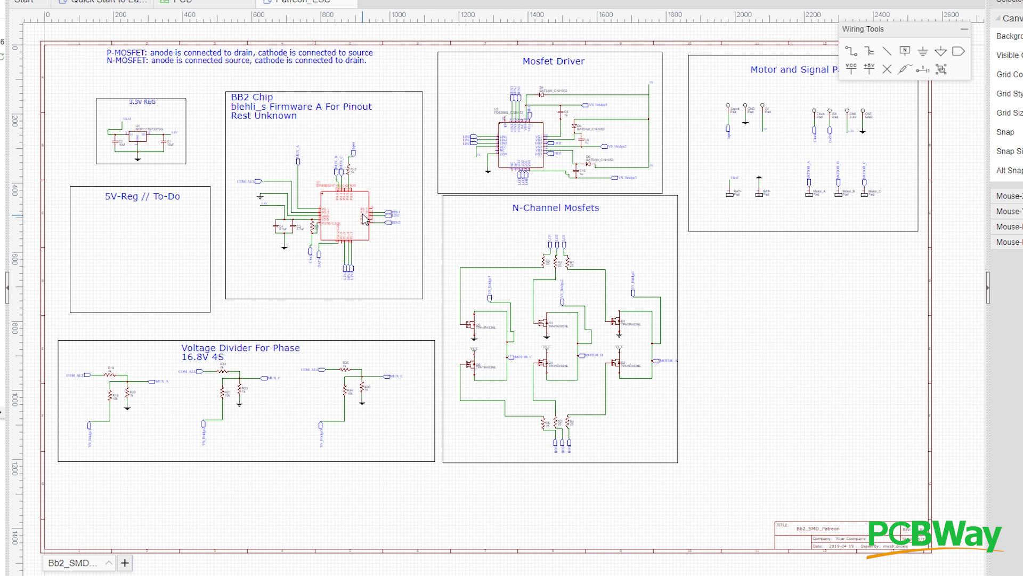
scroll(367, 223, "up", 2)
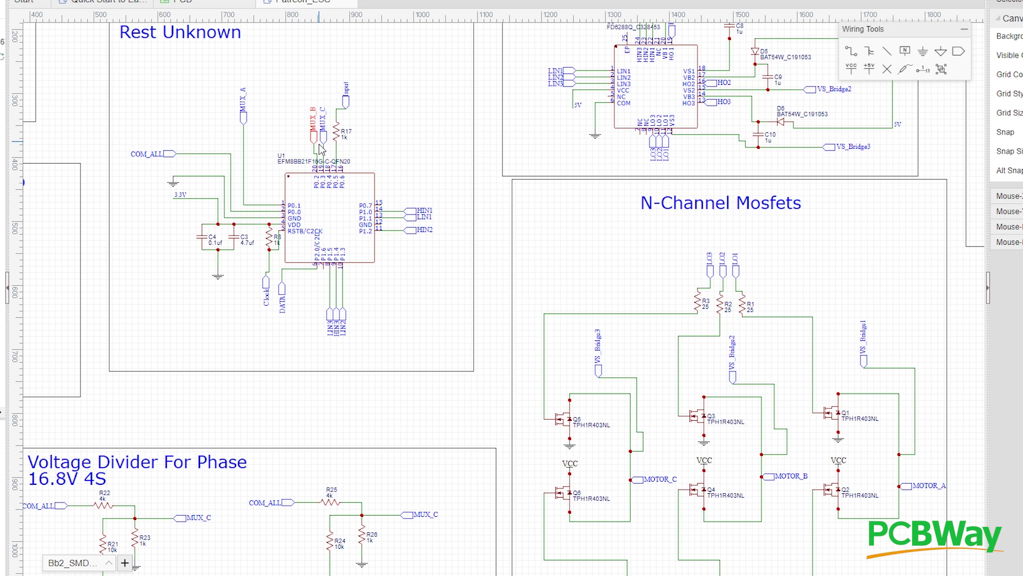
Inspect the FD6288Q driver chip in the Mosfet Driver block, including its inputs, outputs, diodes and capacitors
left_click_drag(421, 131, 275, 292)
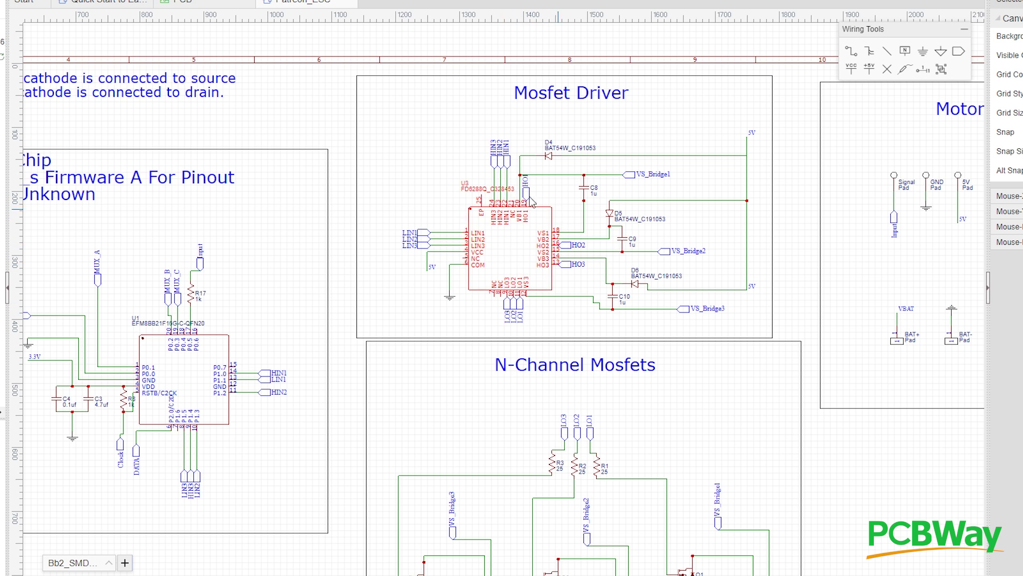
scroll(473, 211, "up", 5)
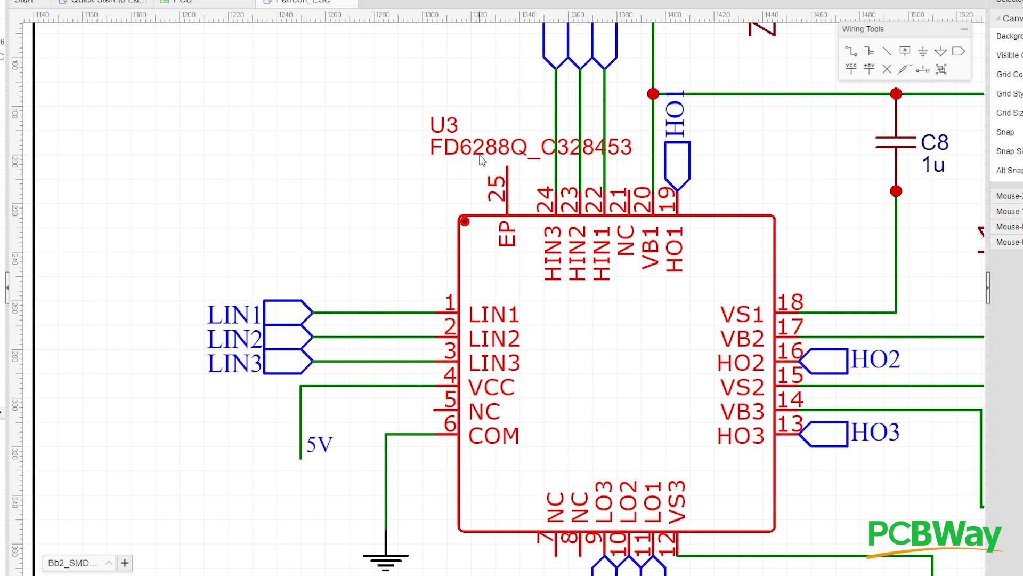
scroll(482, 163, "down", 2)
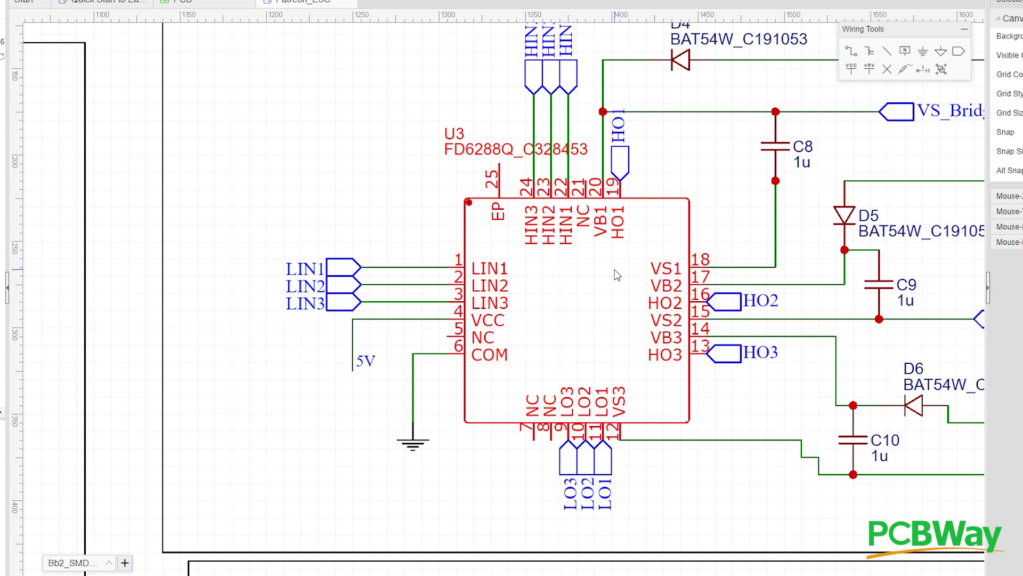
scroll(615, 270, "down", 5)
scroll(569, 165, "up", 3)
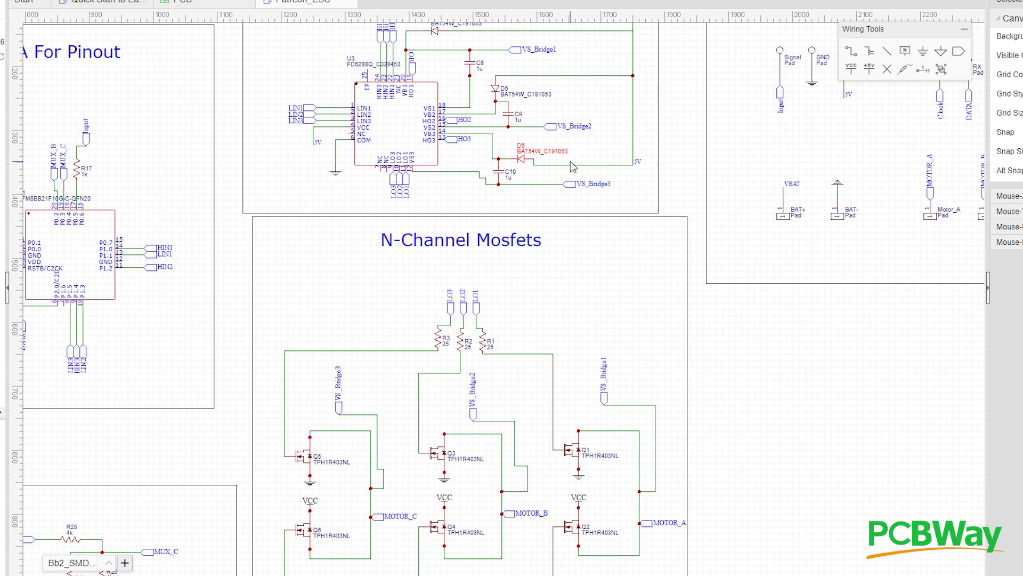
scroll(583, 196, "down", 5)
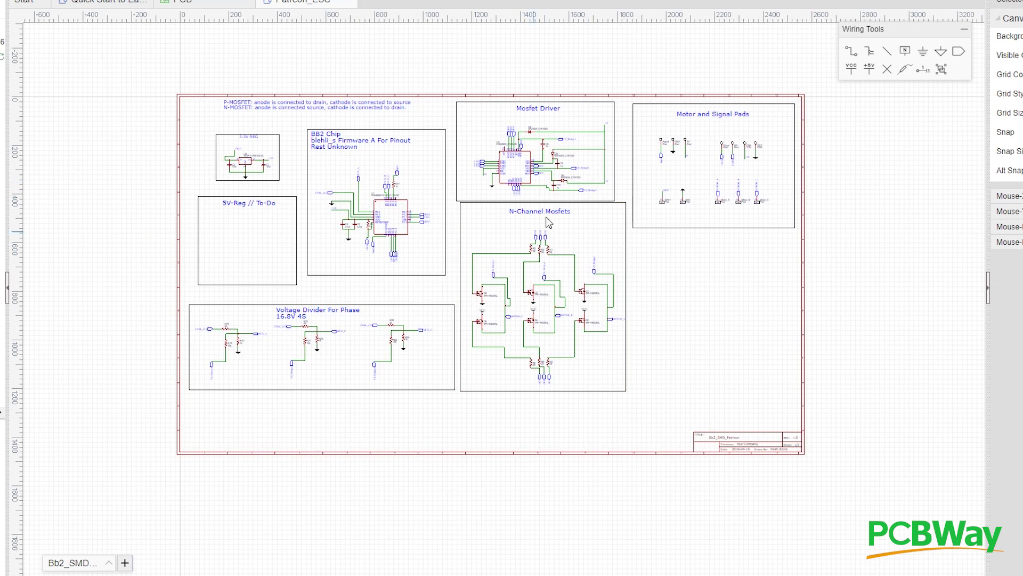
Inspect the N-Channel Mosfets block, following the gate resistors, VS_Bridge links and motor outputs of the six MOSFETs
scroll(541, 257, "up", 3)
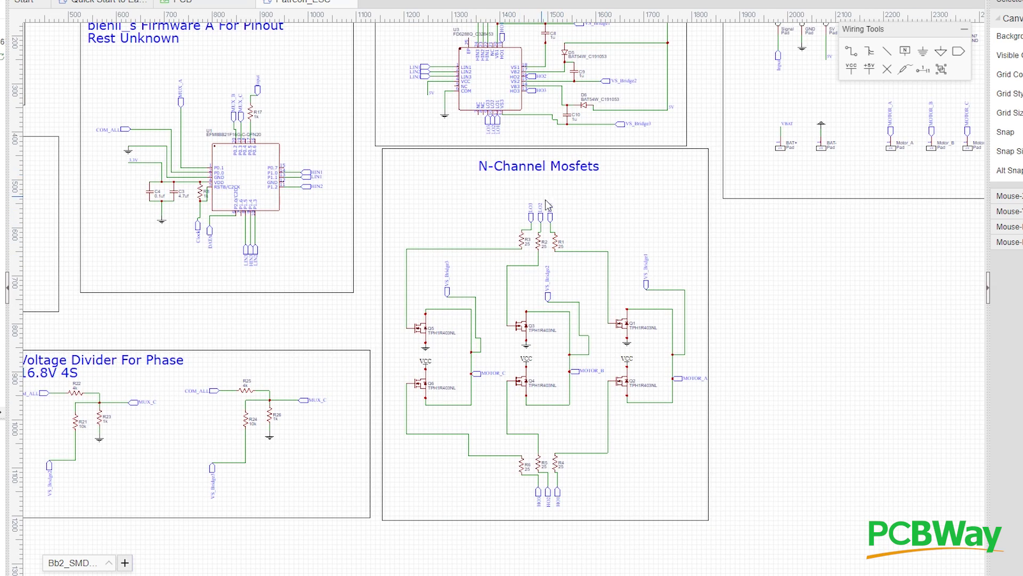
scroll(574, 226, "up", 2)
scroll(602, 266, "down", 3)
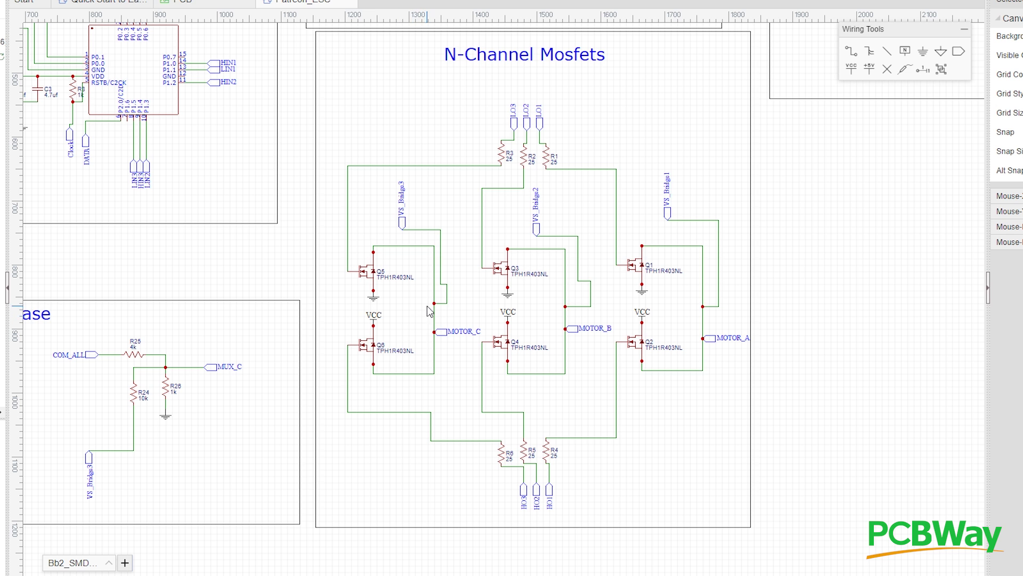
scroll(426, 304, "up", 3)
scroll(427, 309, "down", 1)
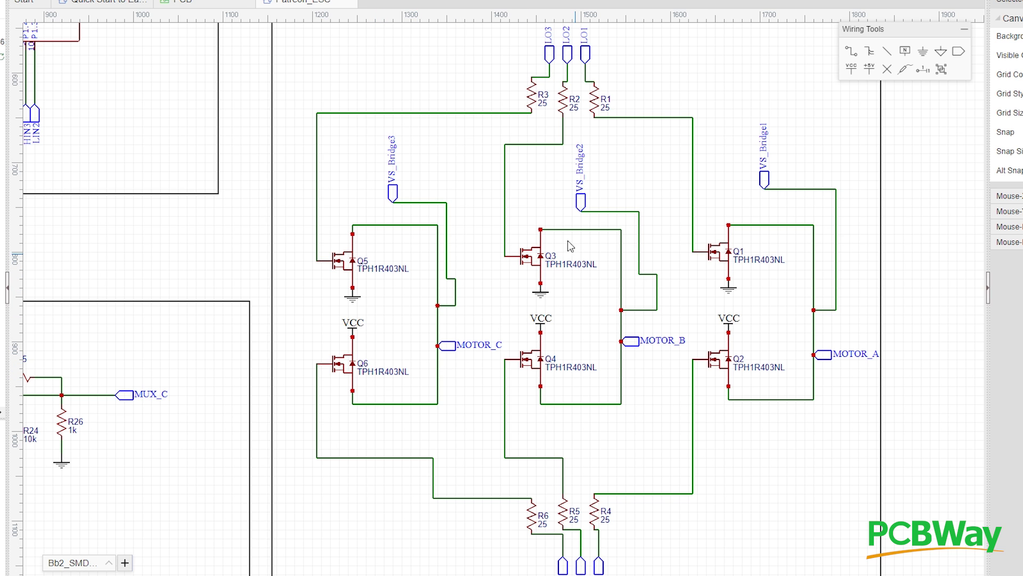
scroll(565, 187, "down", 2)
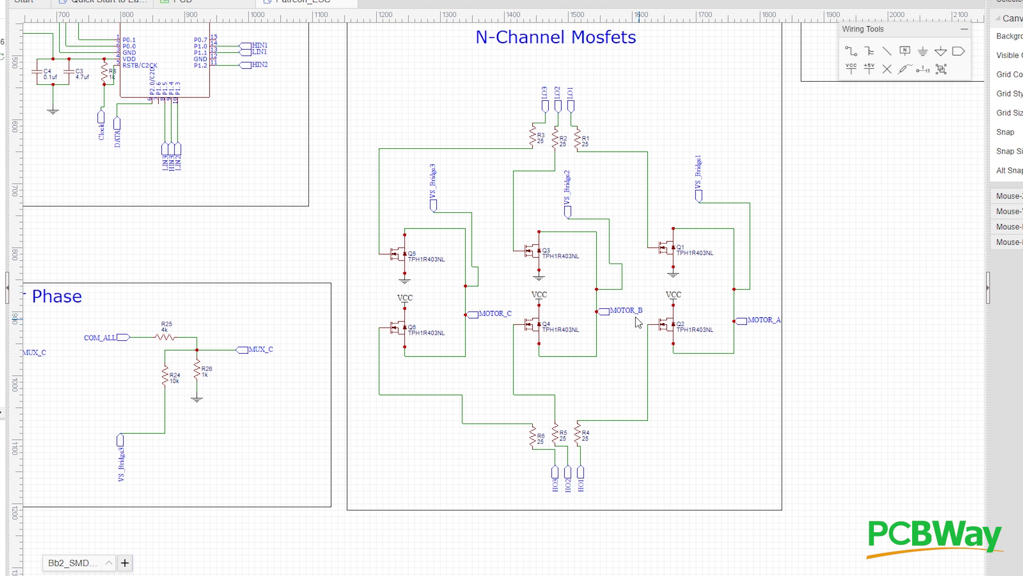
scroll(549, 290, "down", 4)
Examine the three resistor networks in the Voltage Divider For Phase block and their COM_ALL, MUX and VS_Bridge connections
scroll(544, 214, "up", 1)
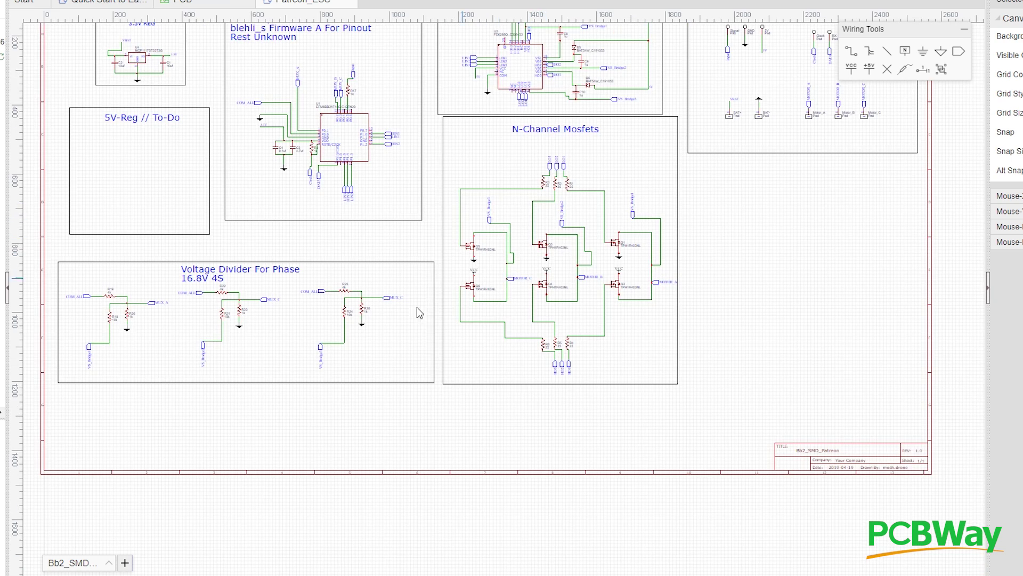
scroll(382, 328, "up", 4)
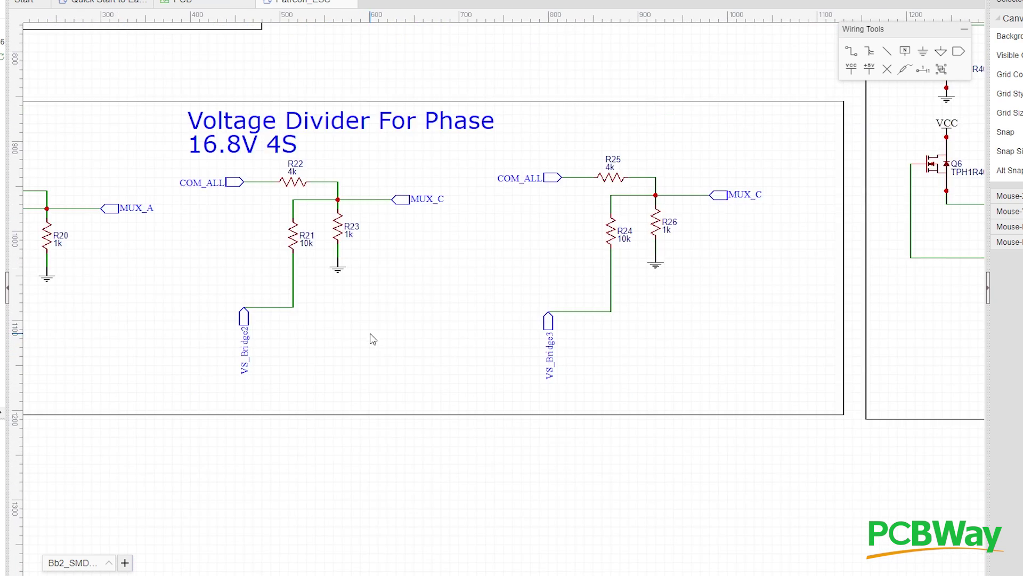
scroll(376, 322, "down", 2)
left_click_drag(379, 321, 470, 350)
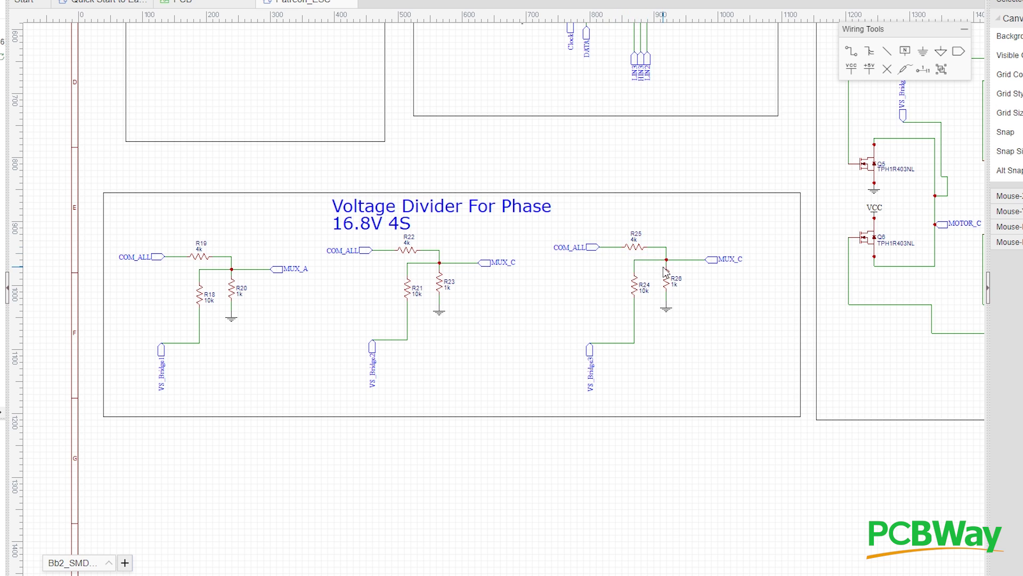
scroll(665, 272, "up", 2)
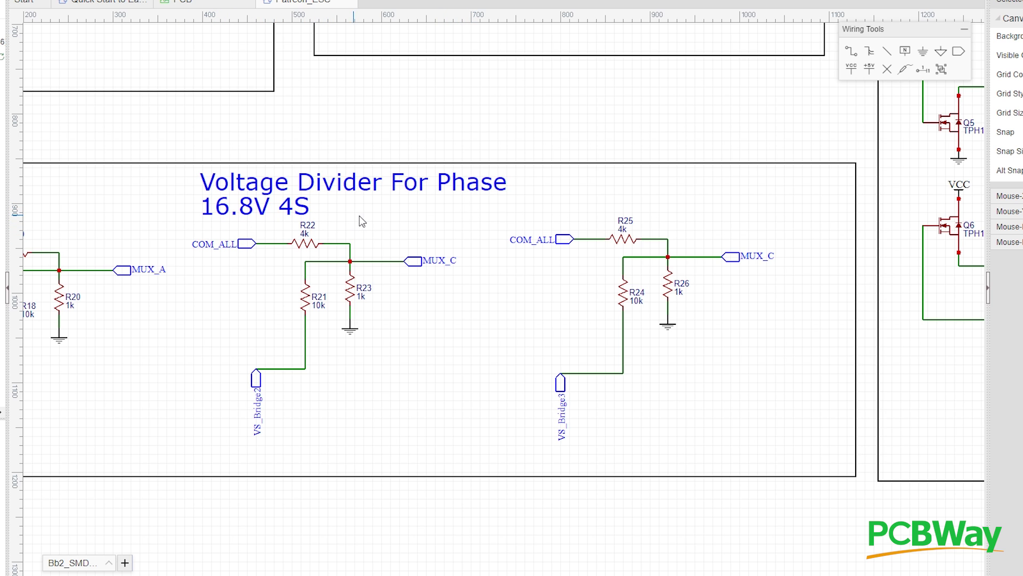
scroll(587, 183, "up", 2)
scroll(588, 184, "down", 4)
left_click_drag(665, 99, 615, 252)
left_click_drag(581, 310, 495, 323)
scroll(484, 135, "up", 2)
scroll(484, 136, "down", 2)
scroll(484, 146, "down", 2)
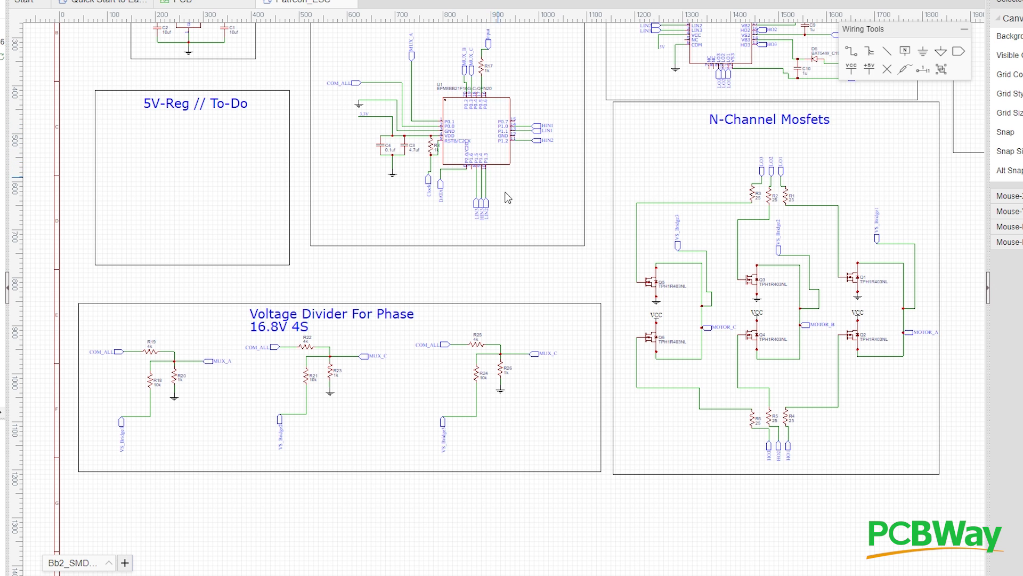
scroll(503, 368, "up", 5)
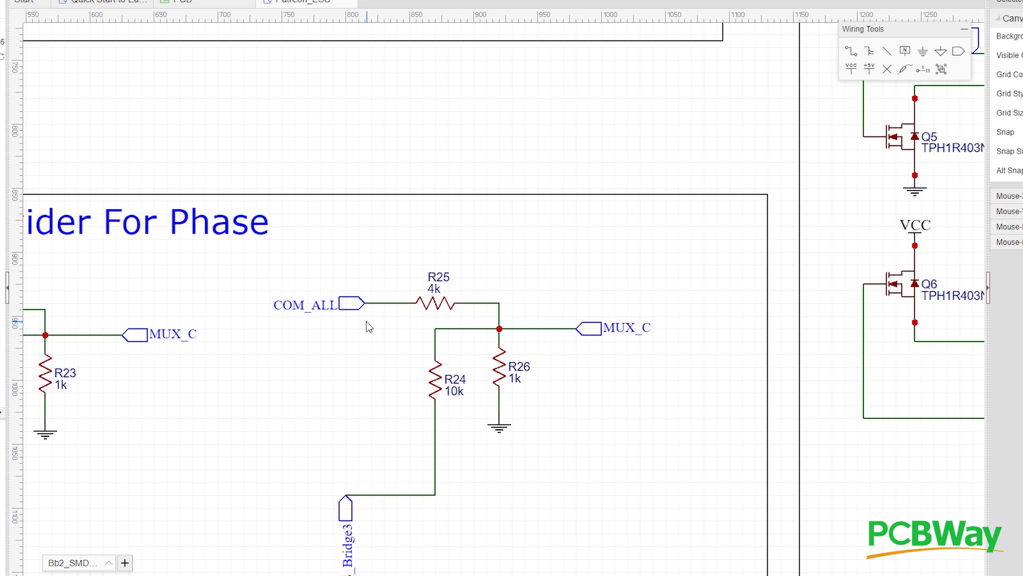
left_click_drag(363, 341, 426, 337)
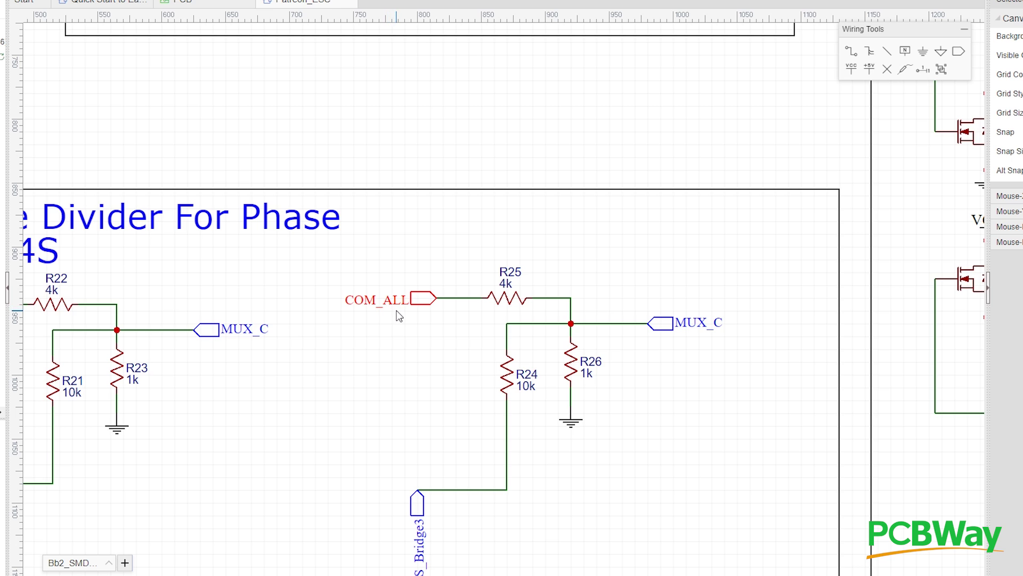
scroll(397, 311, "down", 2)
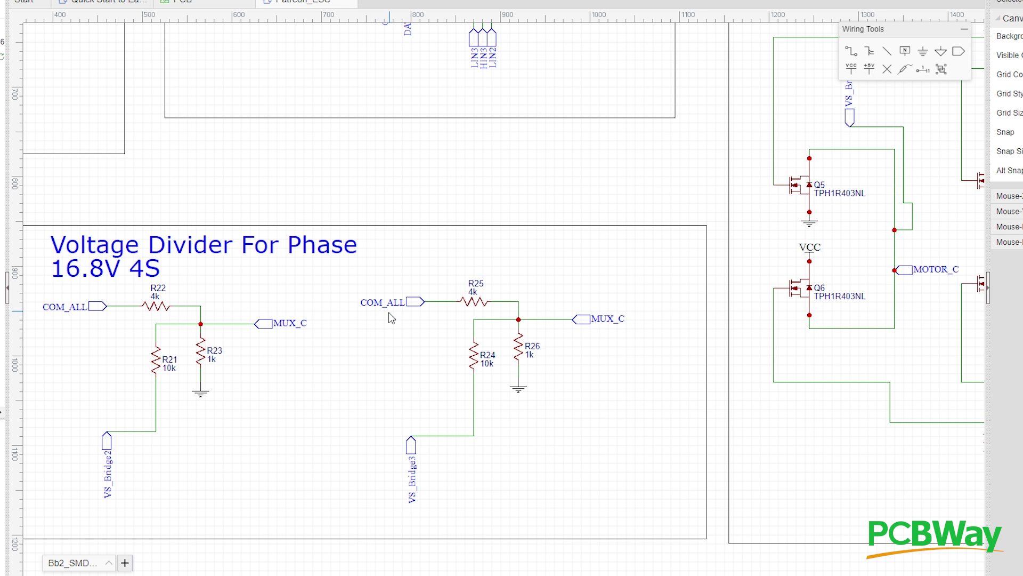
left_click_drag(388, 315, 472, 336)
Compare the COM_ALL connection on the BB2 chip with the Comp_Com entry in the firmware's Port 0 definitions
left_click_drag(190, 342, 215, 458)
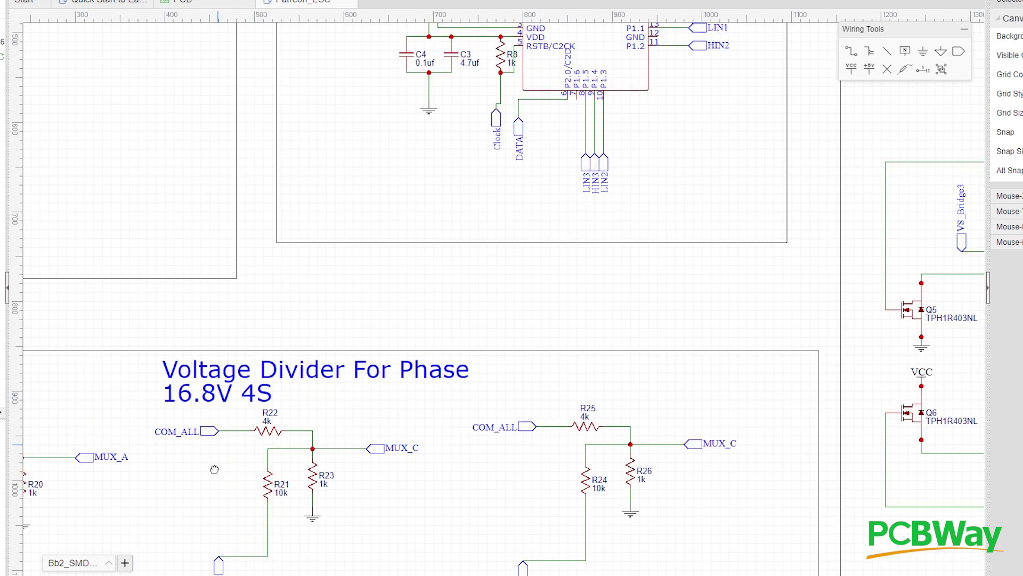
left_click_drag(371, 354, 344, 478)
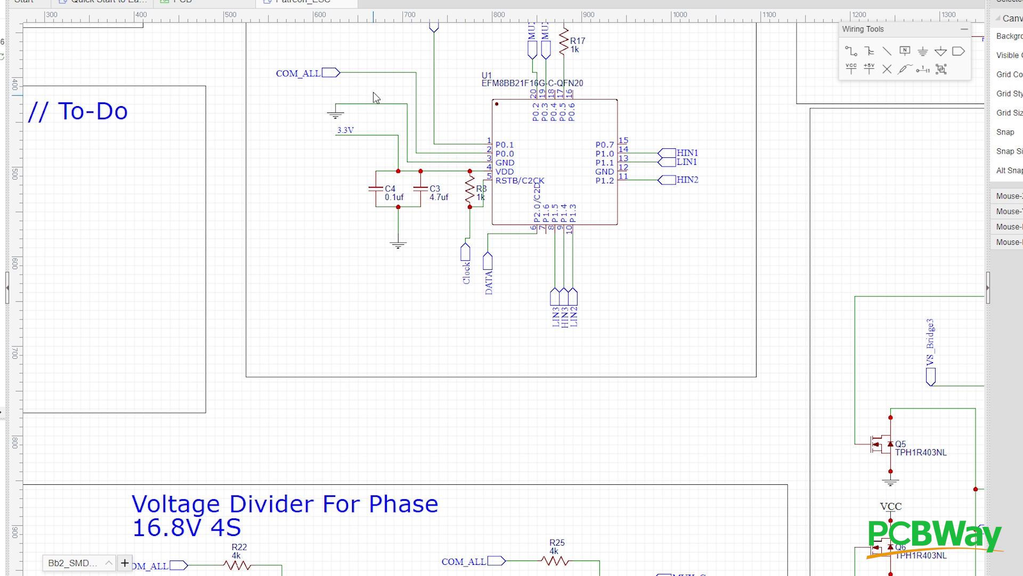
right_click(143, 8)
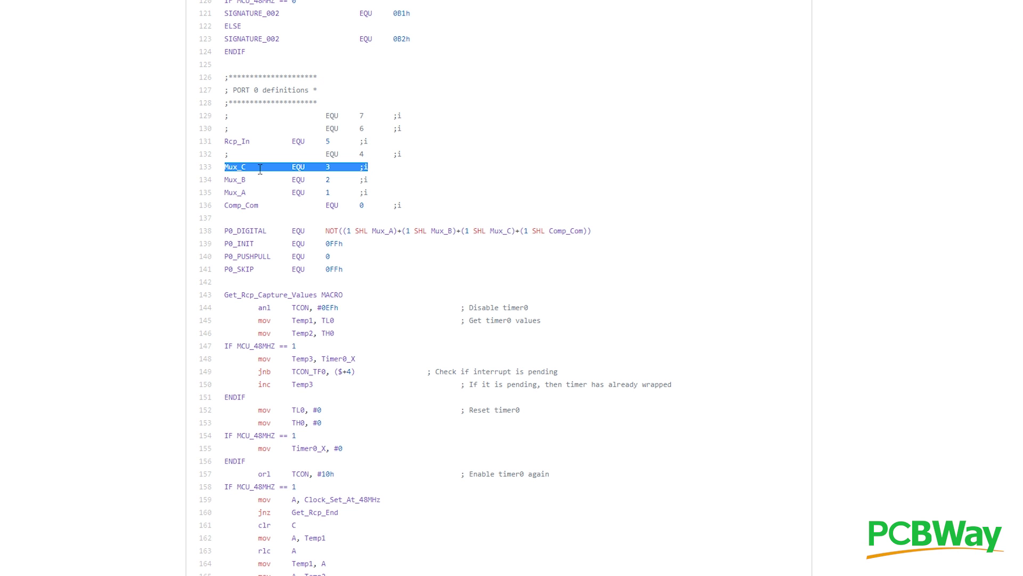
double_click(238, 209)
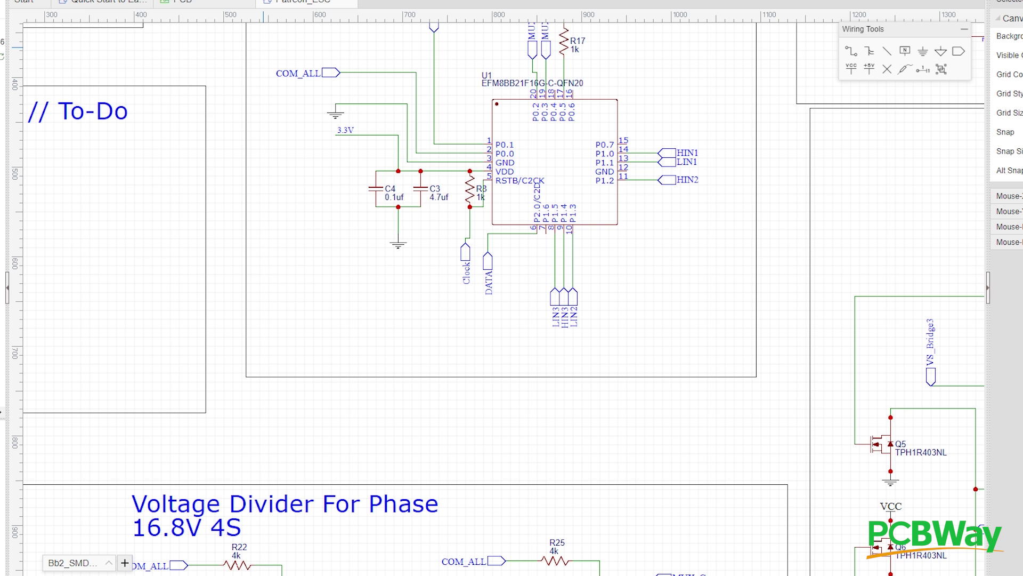
right_click(124, 4)
Trace the phase voltage dividers' VS_Bridge and MUX labels and compare them with the bridge connections in the N-Channel Mosfets block
left_click(366, 290)
scroll(364, 118, "down", 8)
left_click_drag(272, 230, 343, 263)
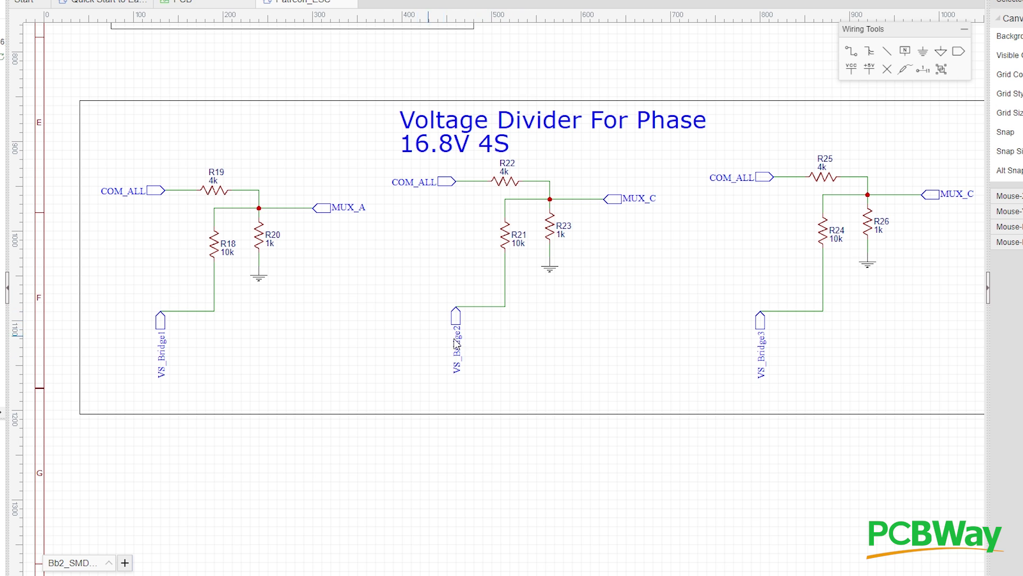
left_click_drag(580, 328, 515, 337)
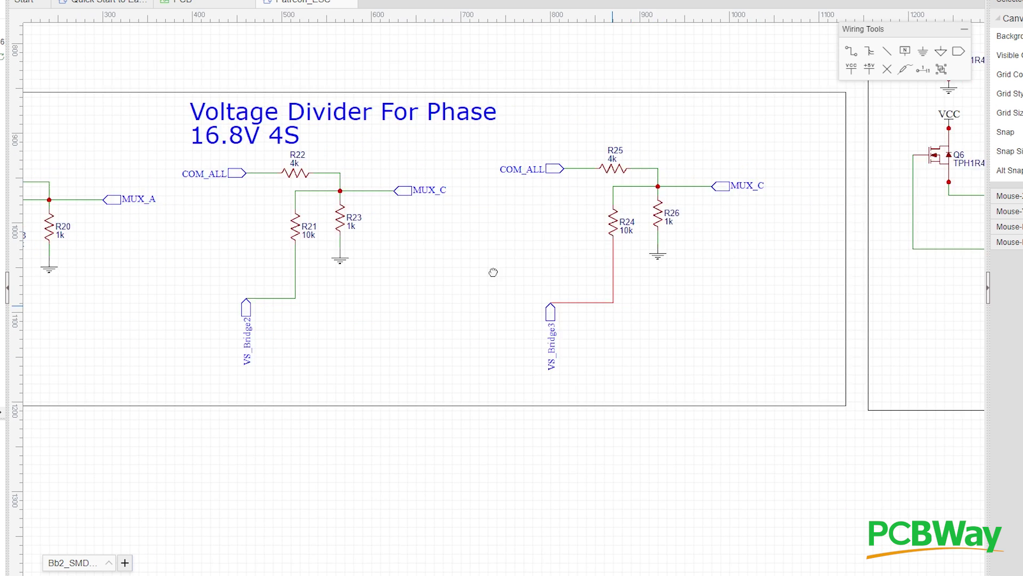
left_click_drag(457, 265, 411, 269)
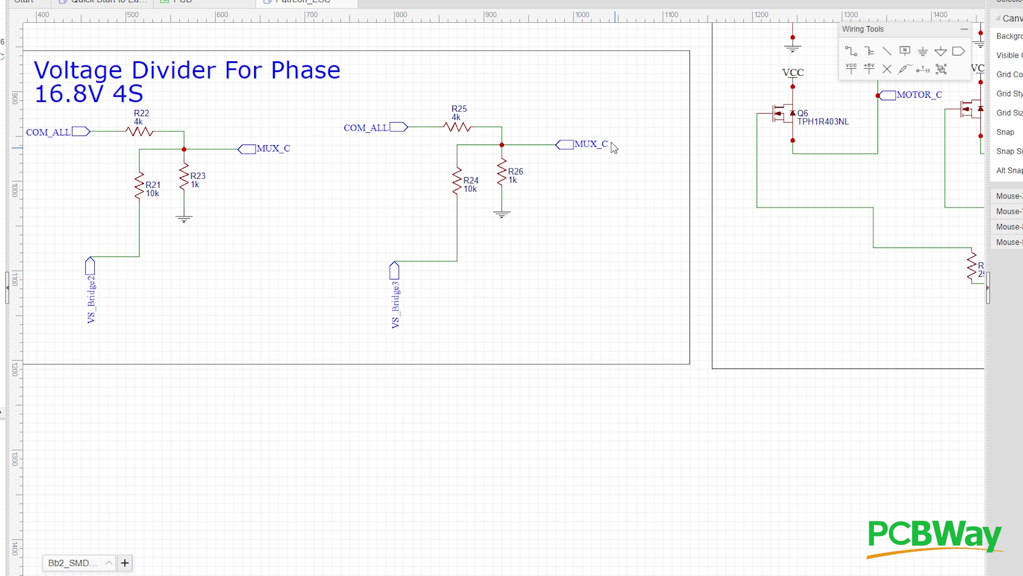
scroll(620, 245, "down", 3)
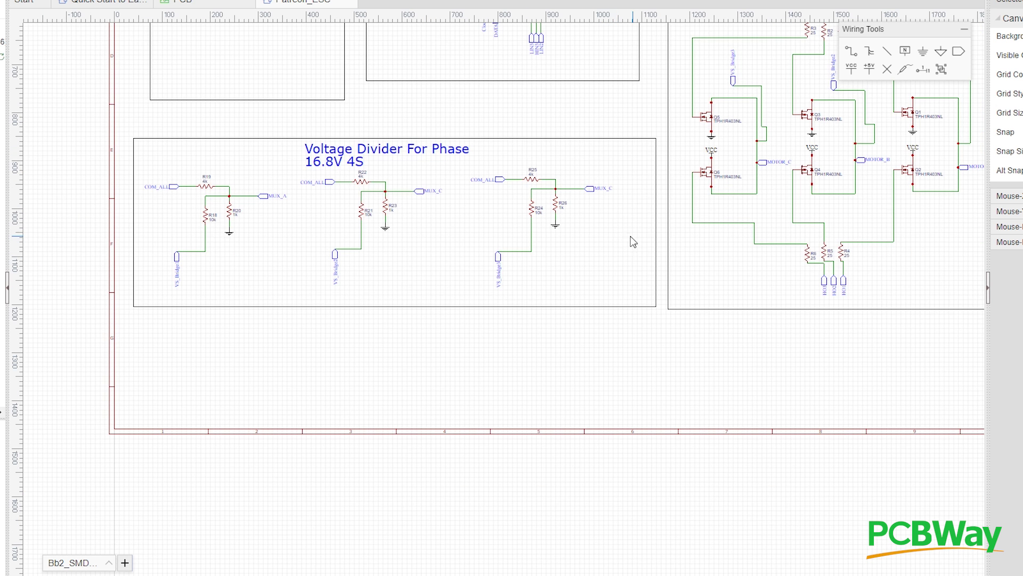
scroll(403, 252, "up", 1)
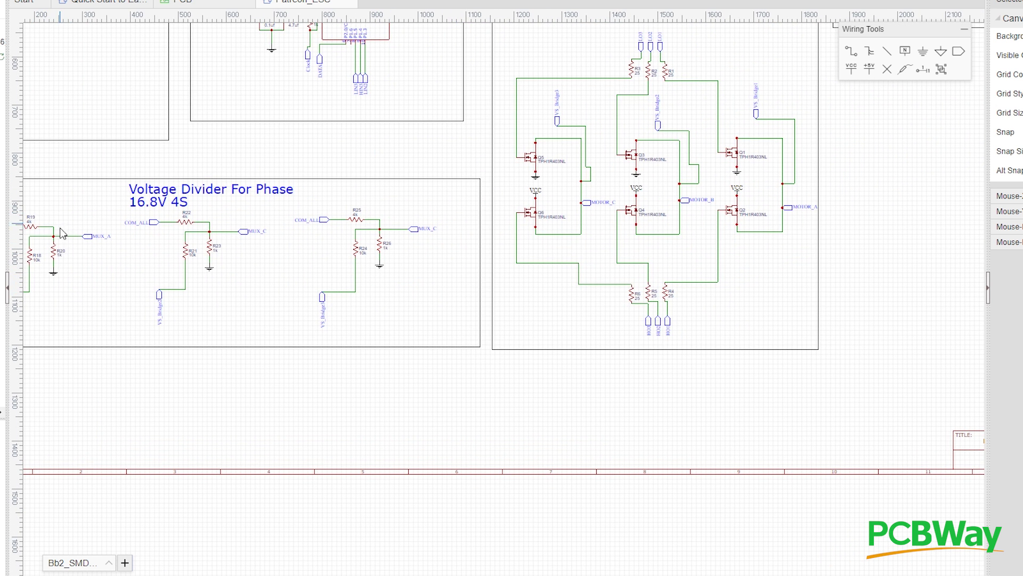
scroll(478, 260, "down", 1)
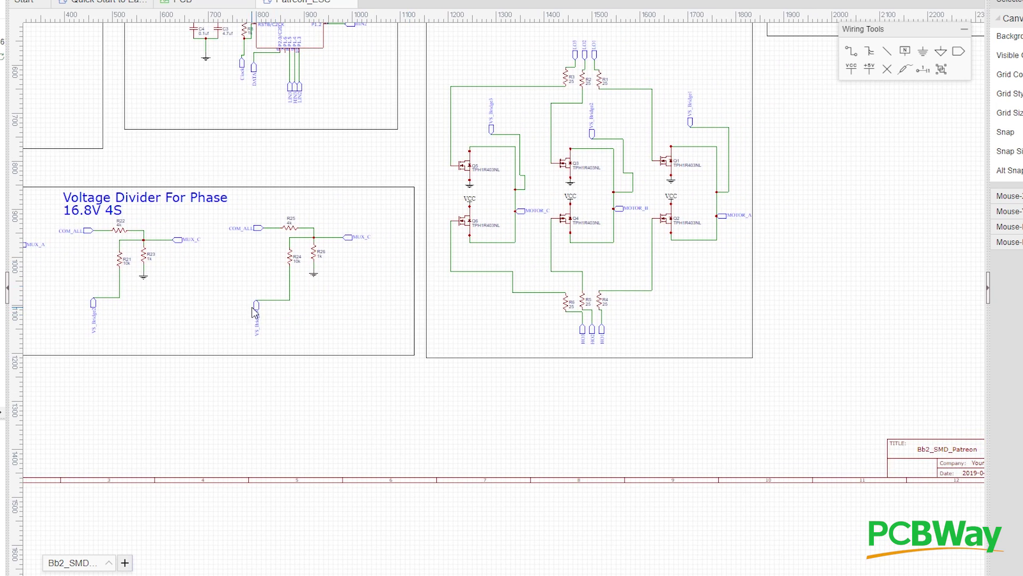
scroll(351, 280, "up", 1)
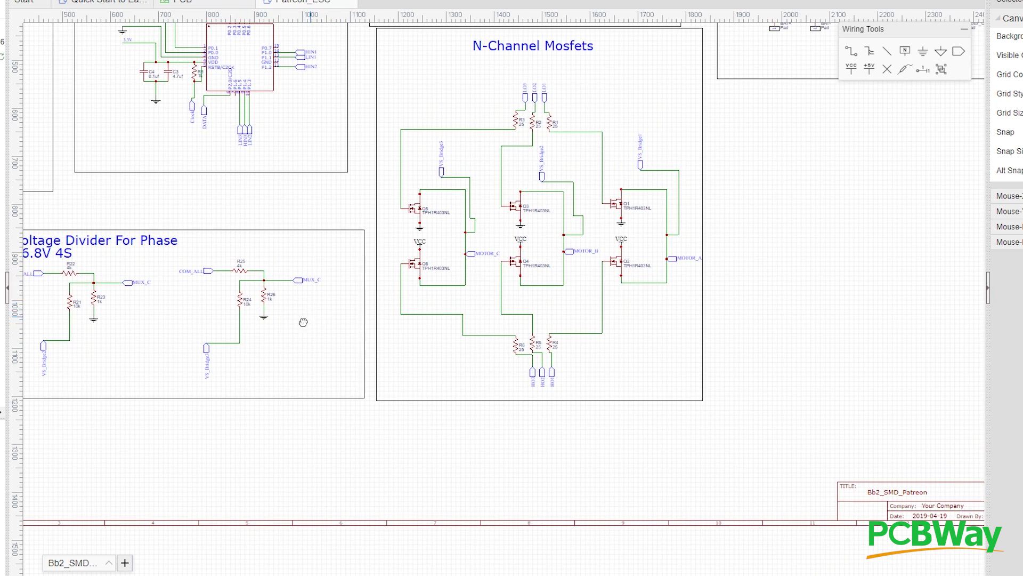
Examine the Mosfet Driver block's diodes D4–D6, capacitors C8–C10 and their links to the VB, VS, 5V and VS_Bridge connections
left_click_drag(298, 324, 215, 332)
left_click_drag(667, 183, 646, 238)
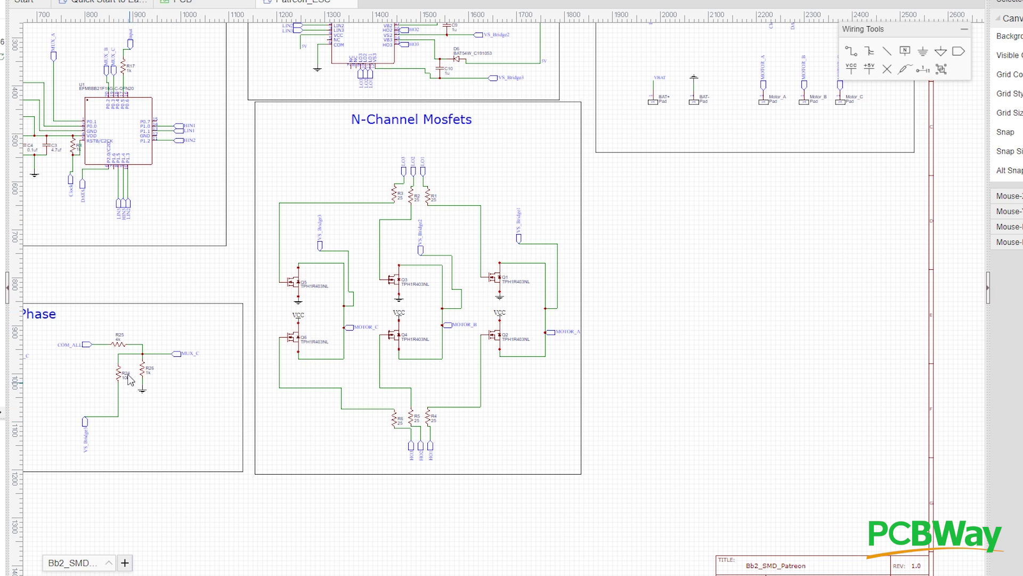
left_click_drag(274, 165, 211, 401)
scroll(453, 275, "up", 5)
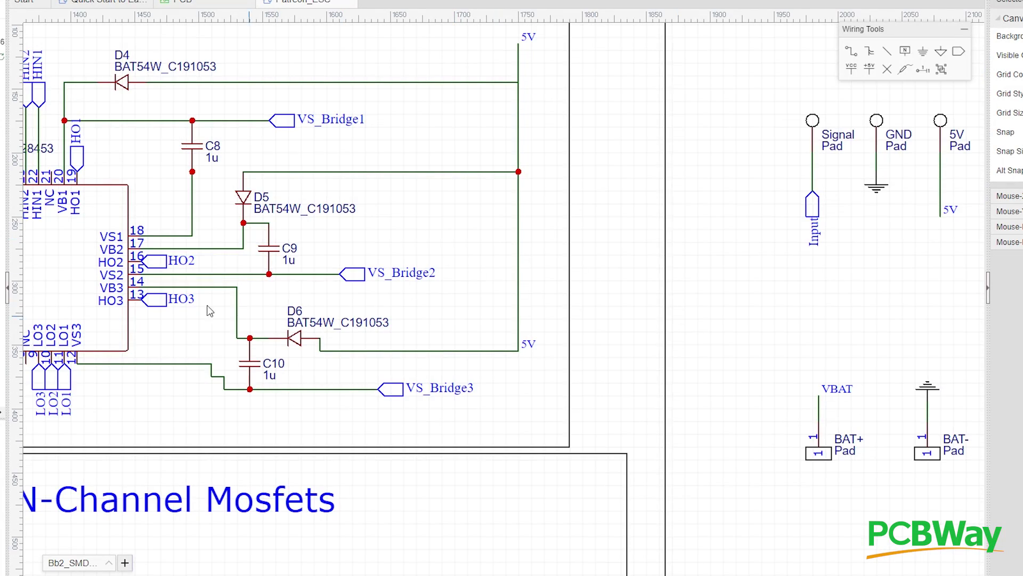
scroll(166, 275, "down", 3)
scroll(175, 266, "up", 2)
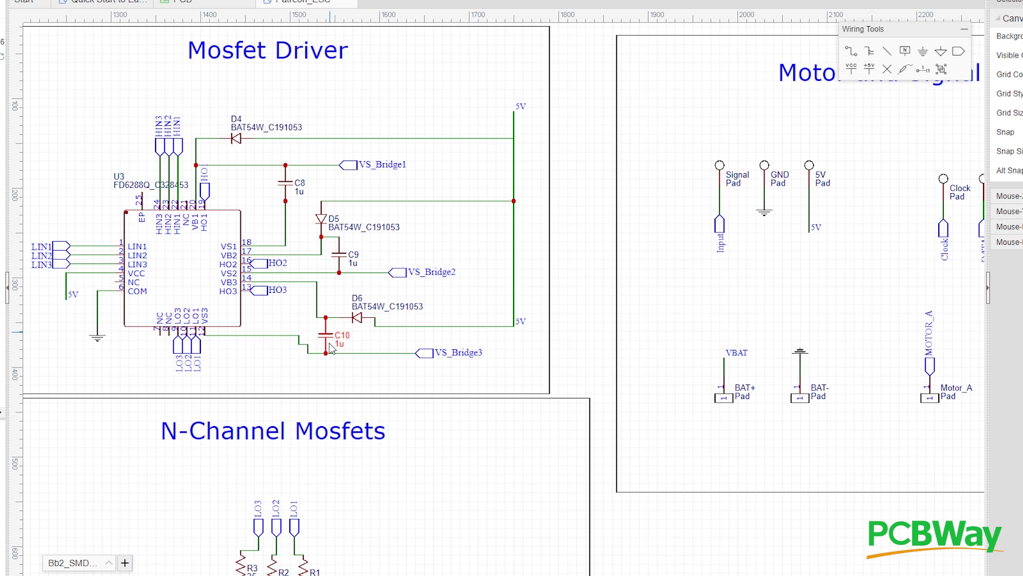
scroll(228, 323, "up", 4)
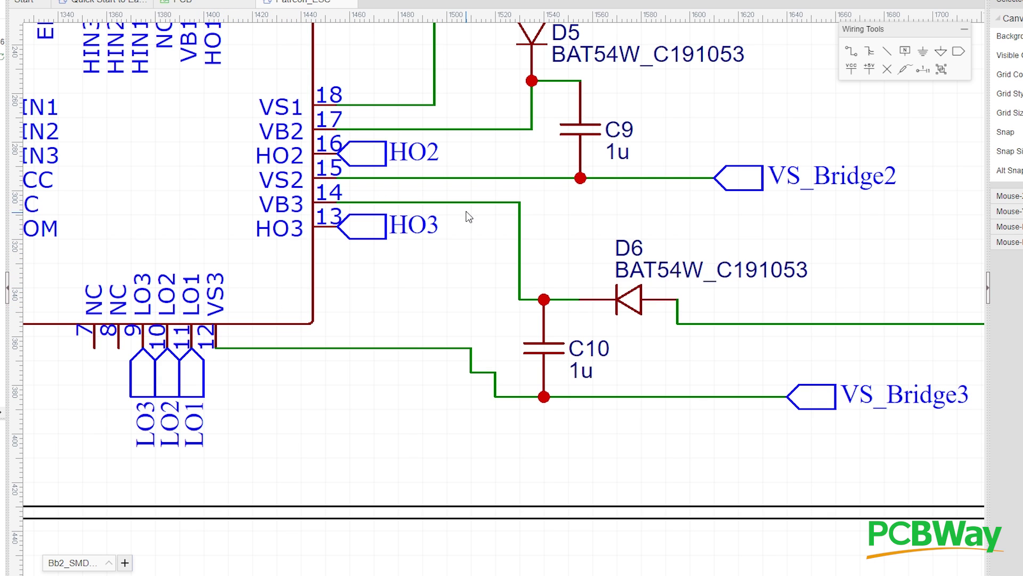
scroll(468, 216, "down", 4)
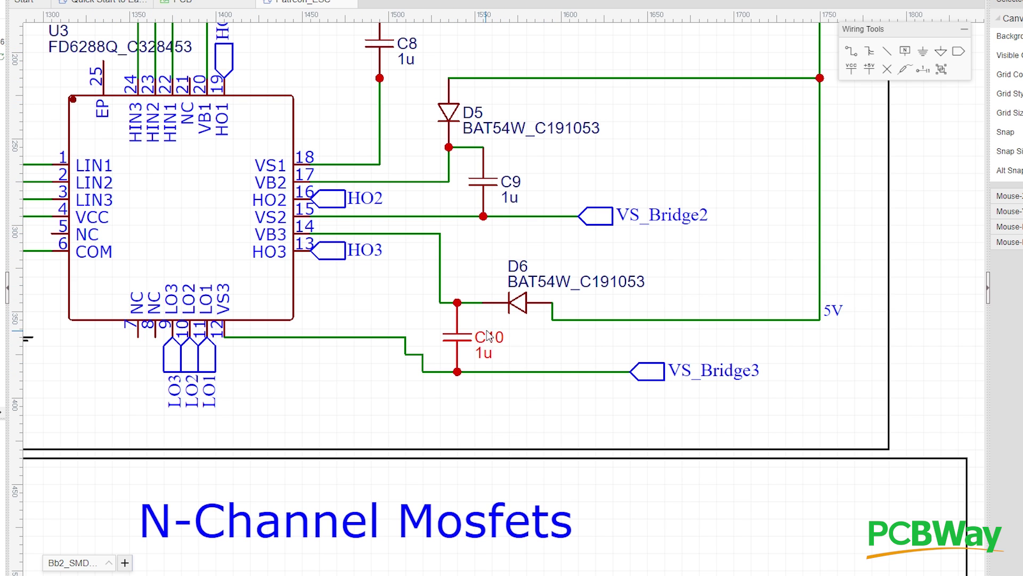
scroll(491, 336, "down", 1)
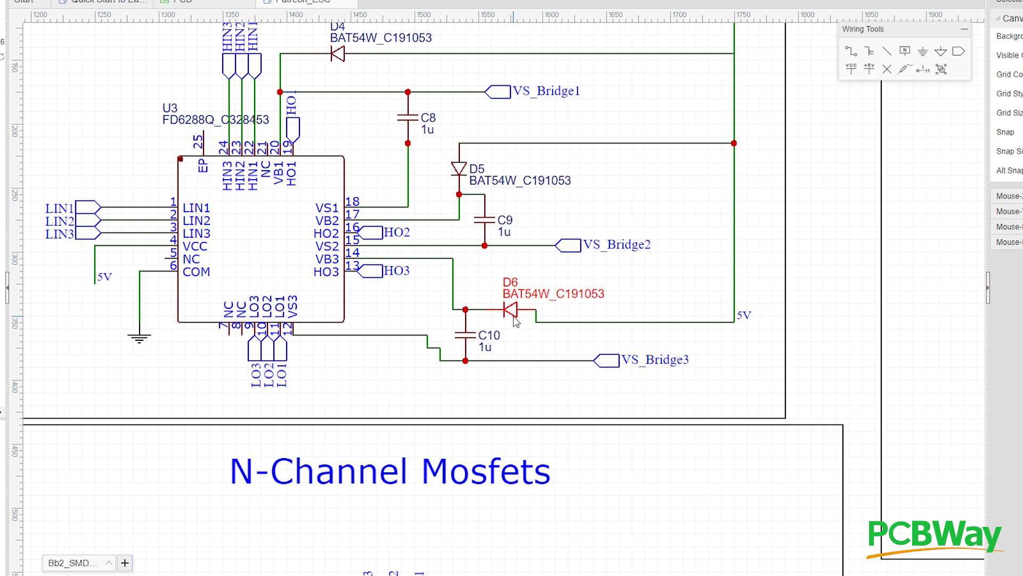
scroll(516, 324, "down", 2)
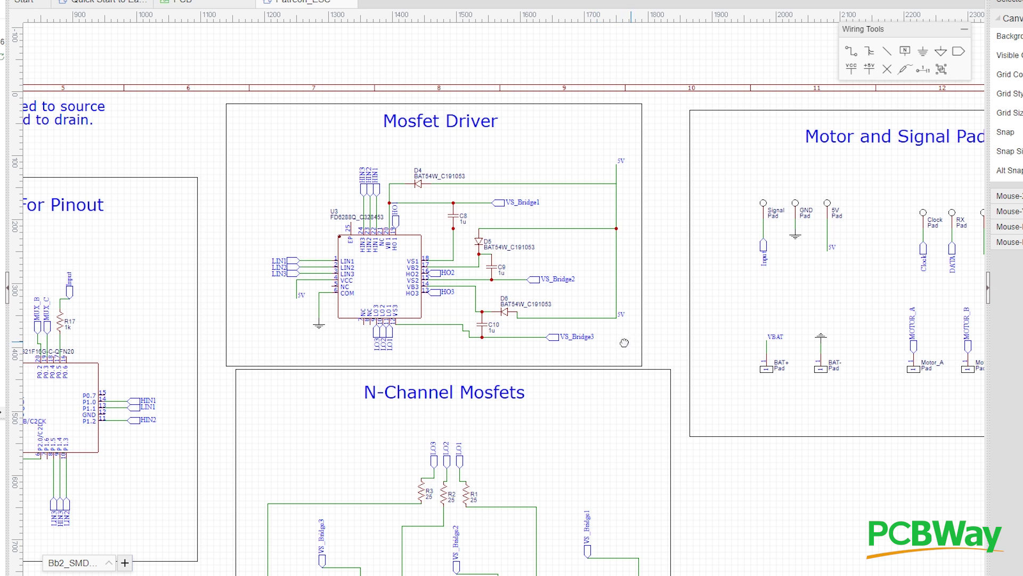
Review the Motor and Signal Pads block and the three motor outputs in the N-Channel Mosfets block
left_click_drag(602, 343, 463, 335)
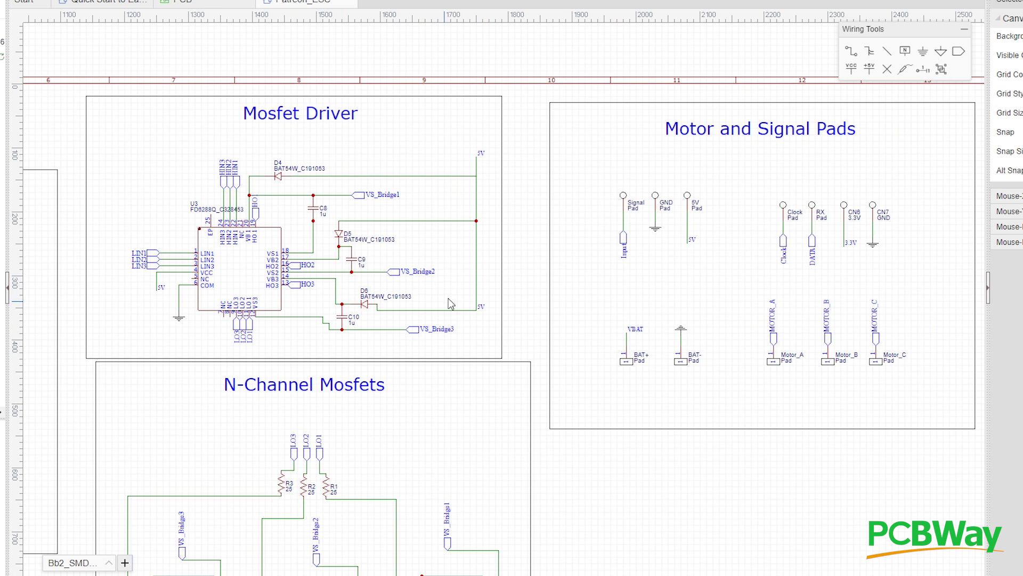
scroll(670, 416, "down", 3)
scroll(670, 411, "up", 2)
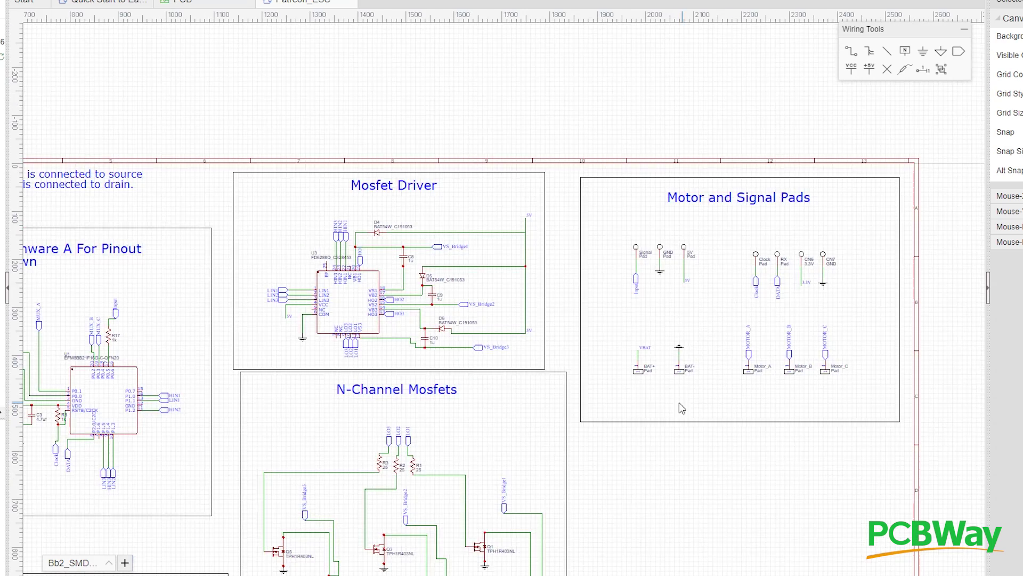
left_click_drag(586, 422, 529, 192)
scroll(480, 361, "up", 3)
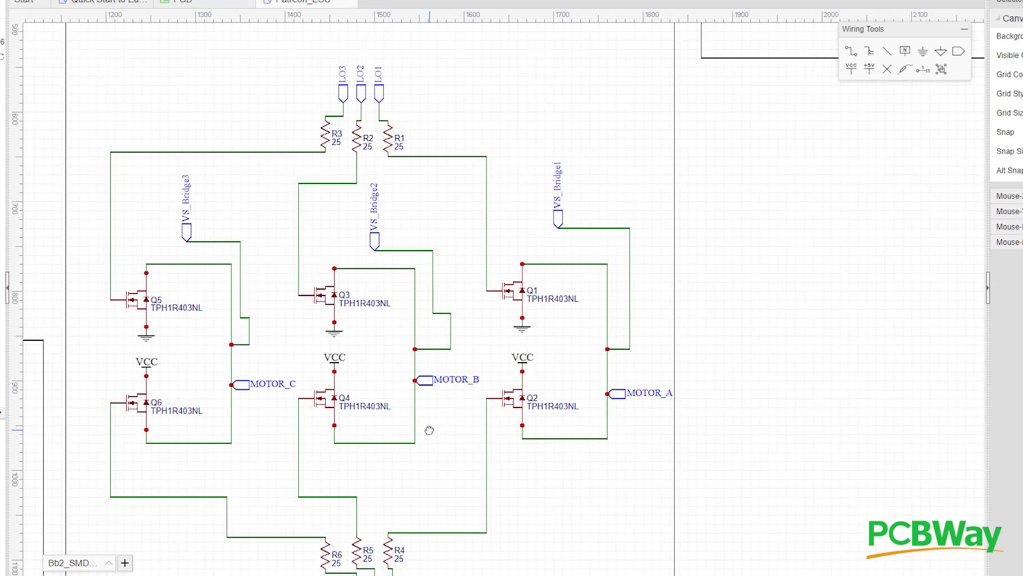
left_click_drag(433, 429, 546, 345)
scroll(541, 350, "down", 3)
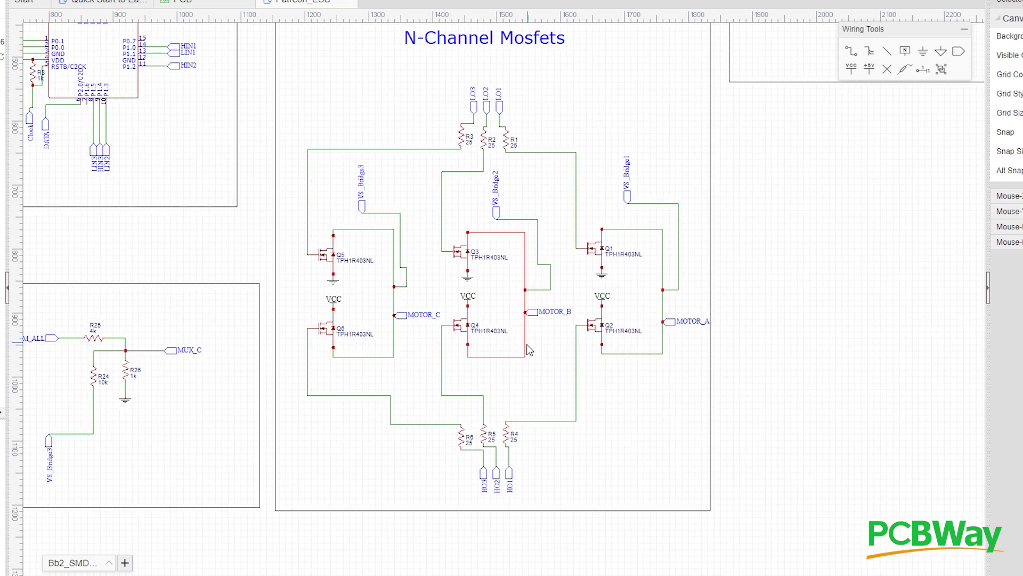
scroll(512, 359, "up", 2)
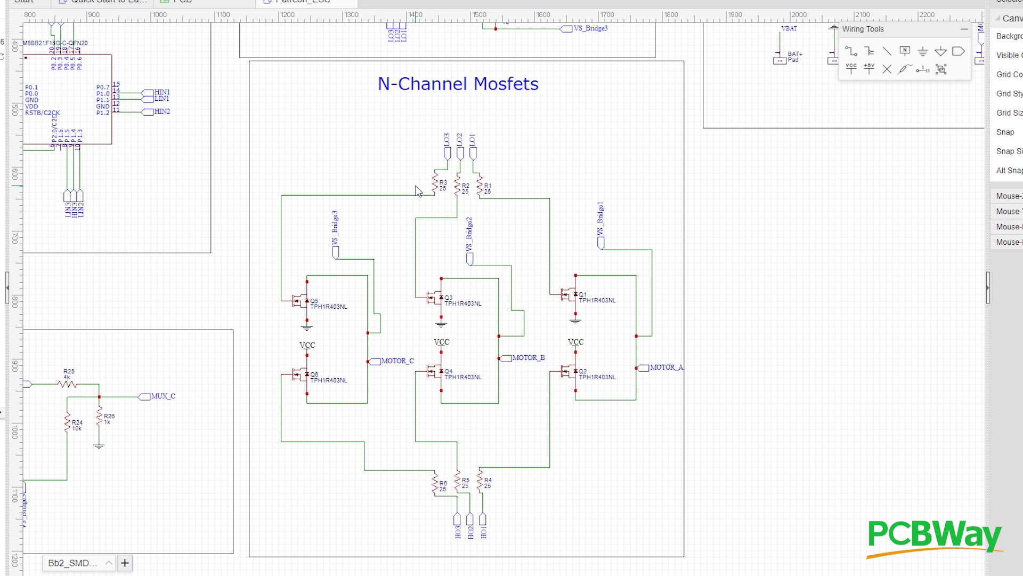
Inspect the Q1 and Q2 MOSFET pair, checking the ground connection on Q1 and the VCC connection on Q2
scroll(568, 345, "up", 1)
left_click_drag(619, 324, 478, 286)
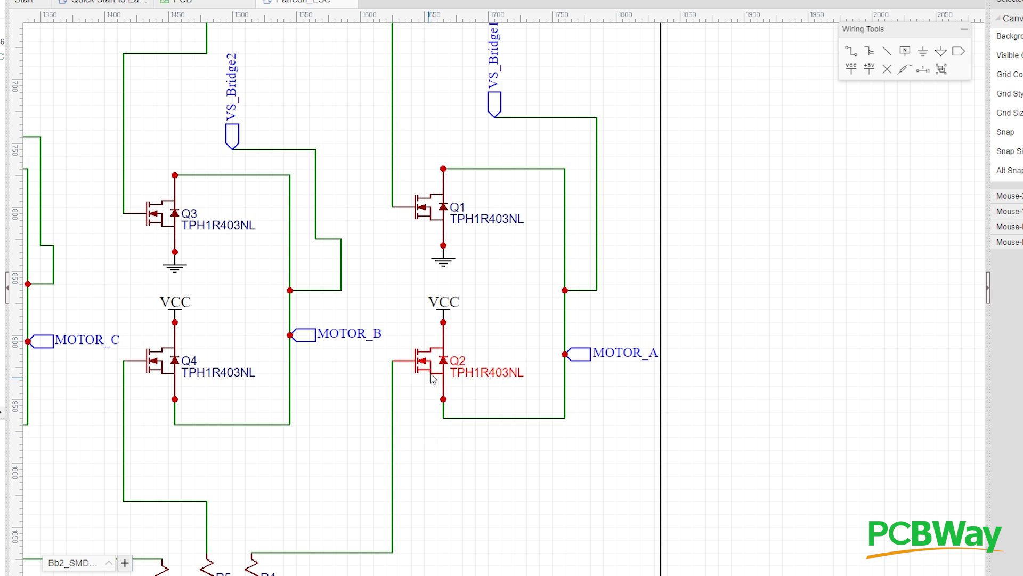
scroll(414, 357, "down", 2)
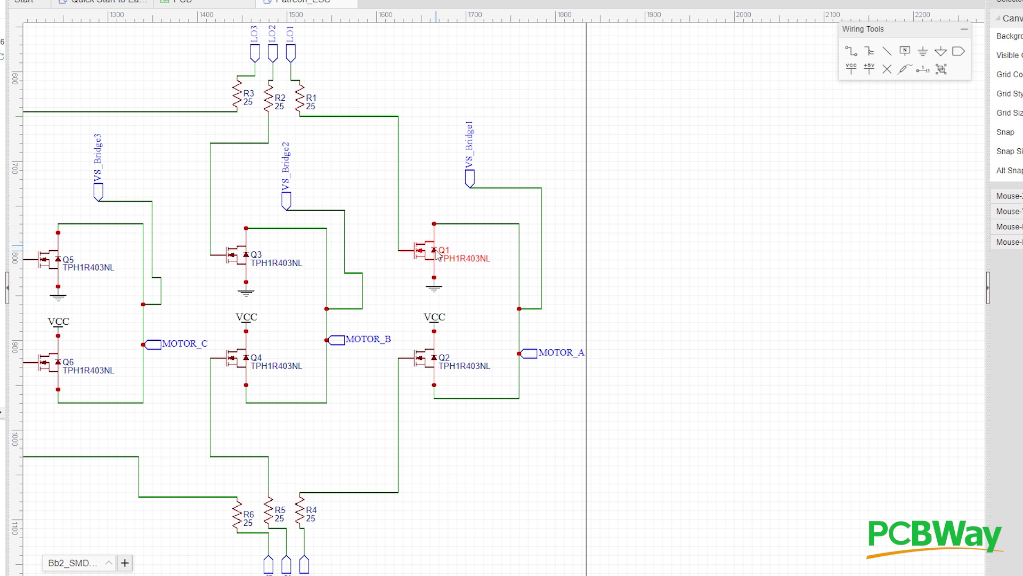
scroll(400, 331, "down", 3)
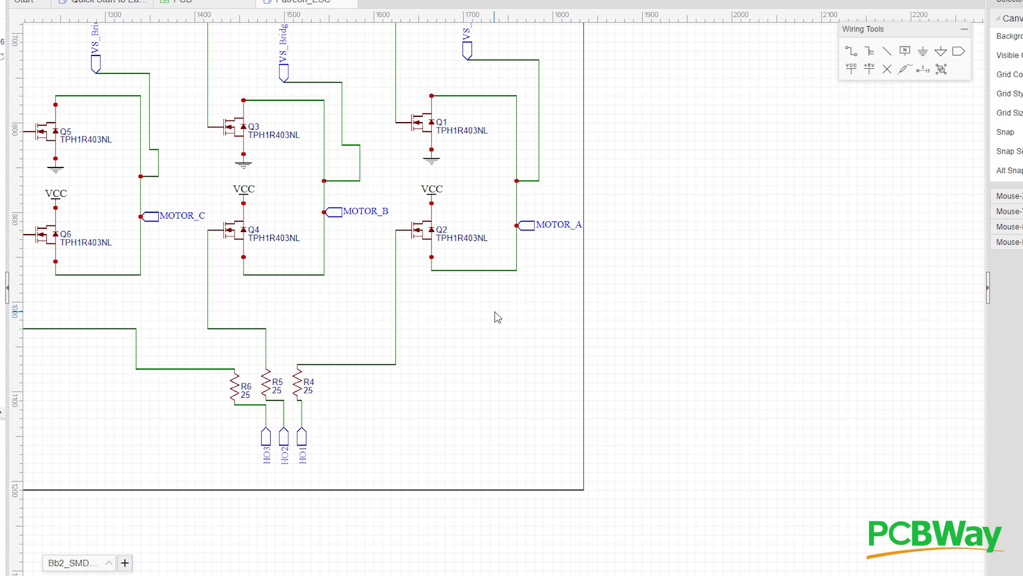
scroll(440, 279, "up", 5)
left_click_drag(436, 295, 469, 309)
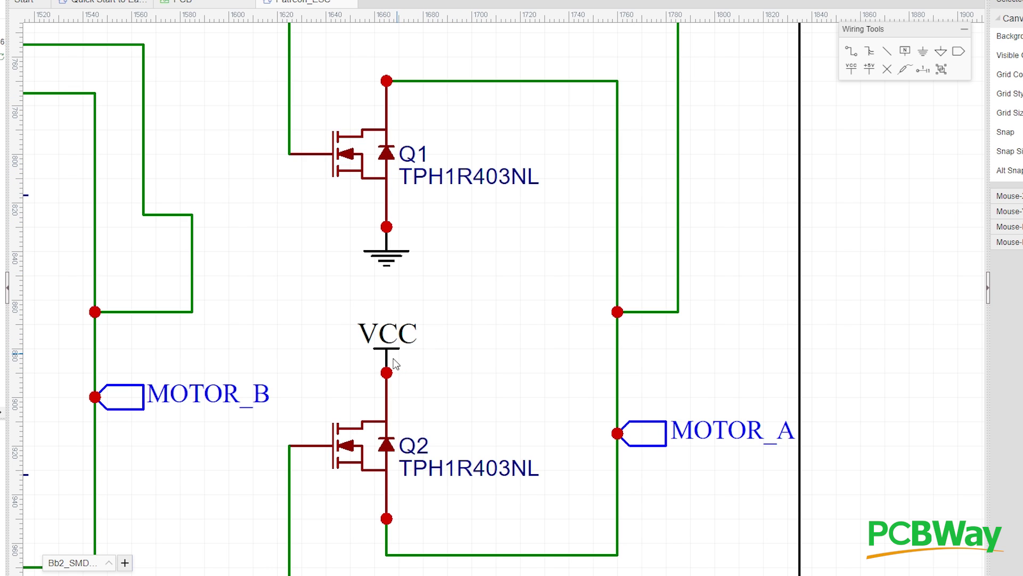
scroll(441, 313, "up", 1)
scroll(441, 314, "down", 1)
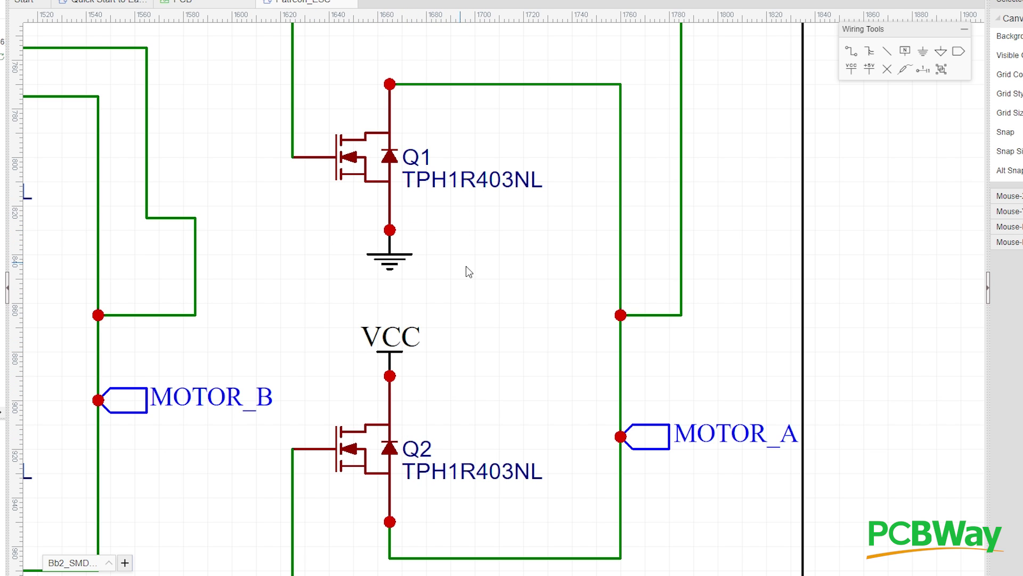
scroll(437, 309, "up", 2)
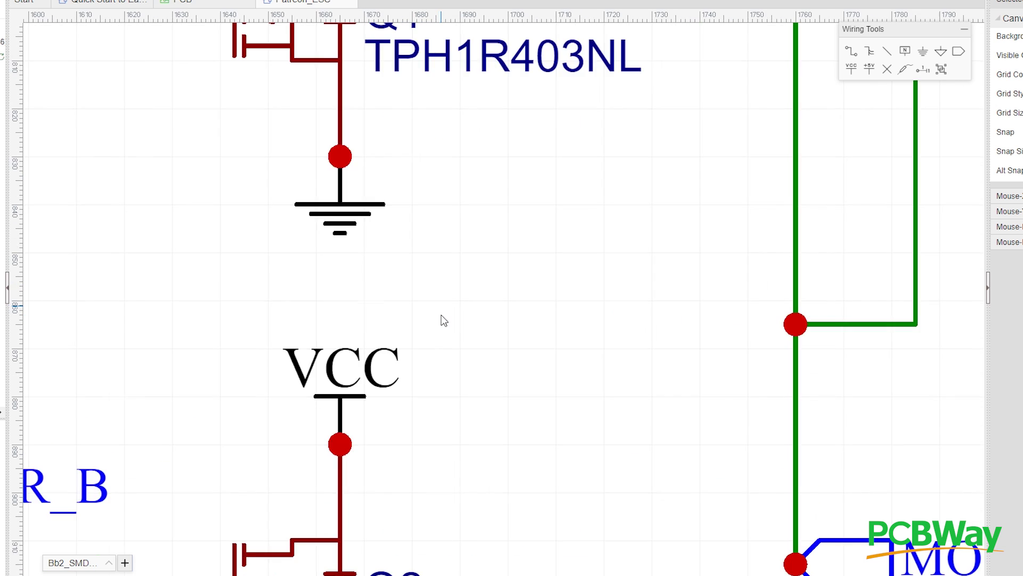
scroll(439, 304, "down", 4)
Trace the gate lines from LO1 through R1 to Q1 and from HO1 through R4 to Q2
left_click_drag(443, 289, 504, 407)
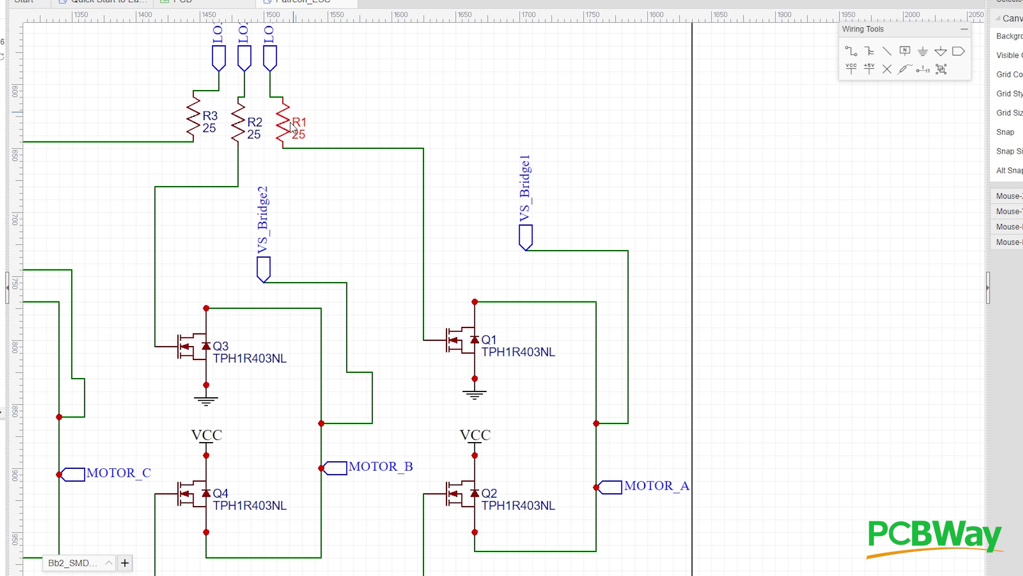
left_click_drag(300, 127, 310, 200)
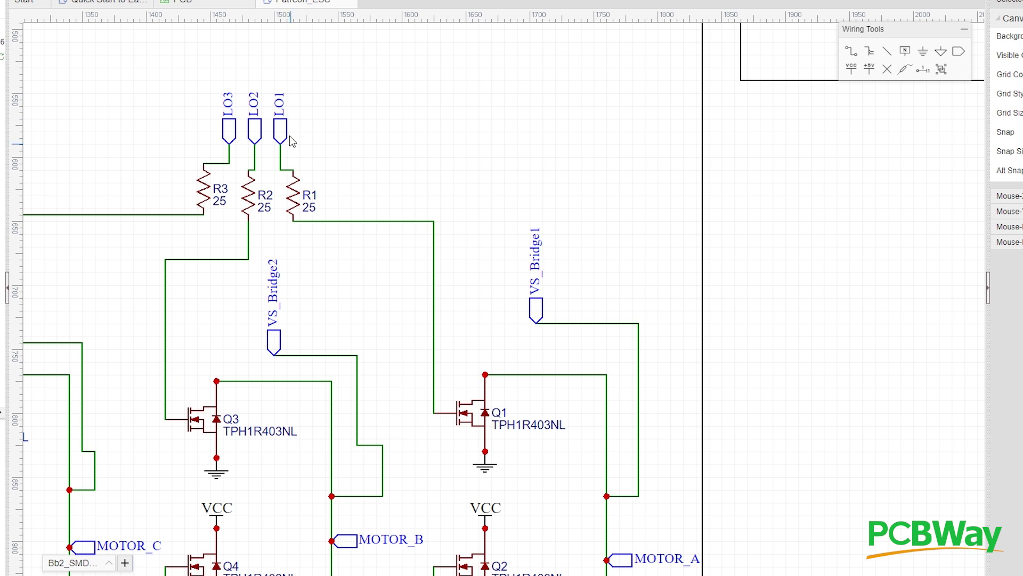
left_click_drag(478, 500, 355, 71)
left_click_drag(340, 385, 361, 325)
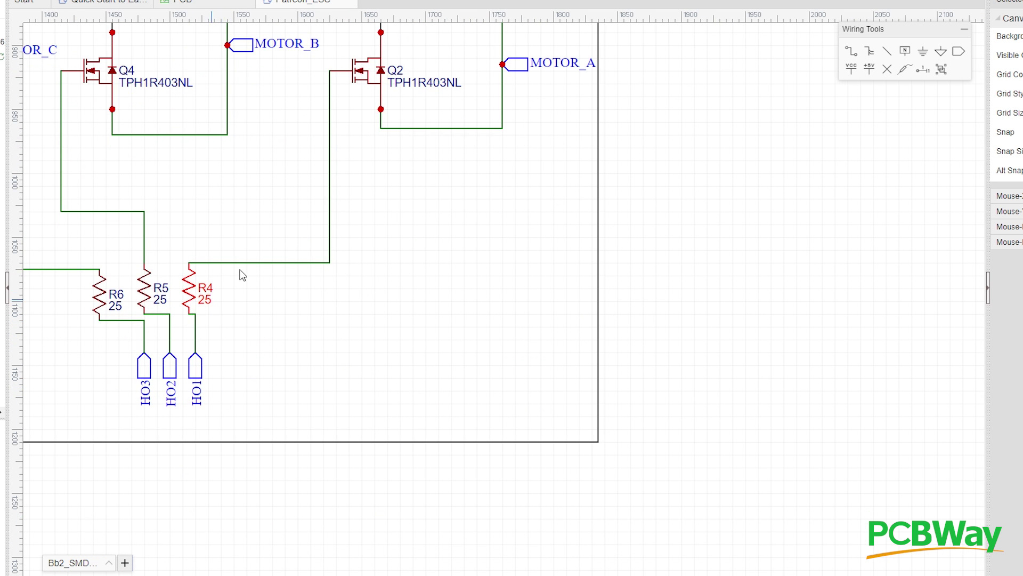
scroll(350, 96, "up", 2)
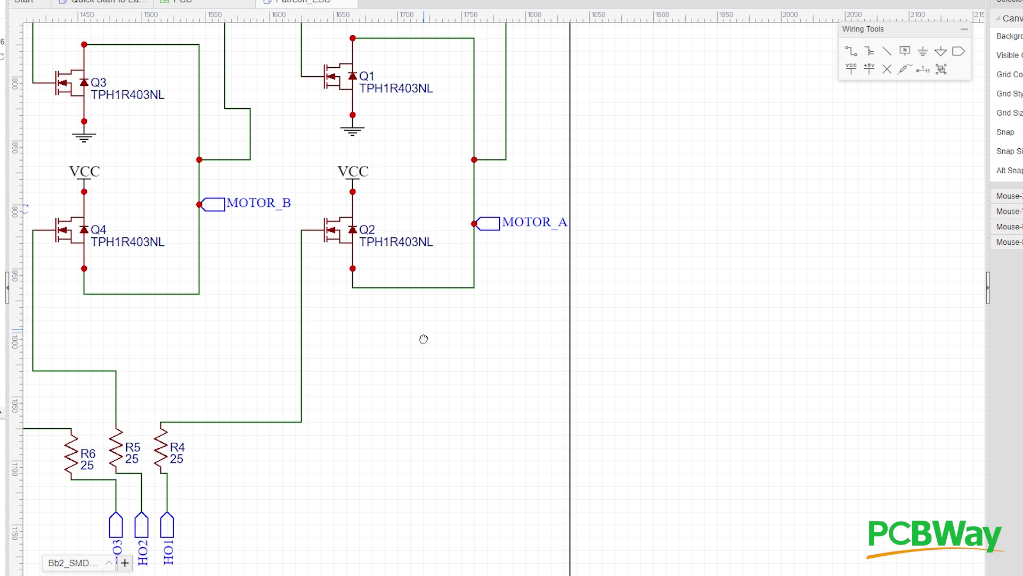
Follow the wire joining Q1 and Q2 to the MOTOR_A output and its VS_Bridge1 branch
scroll(425, 345, "up", 1)
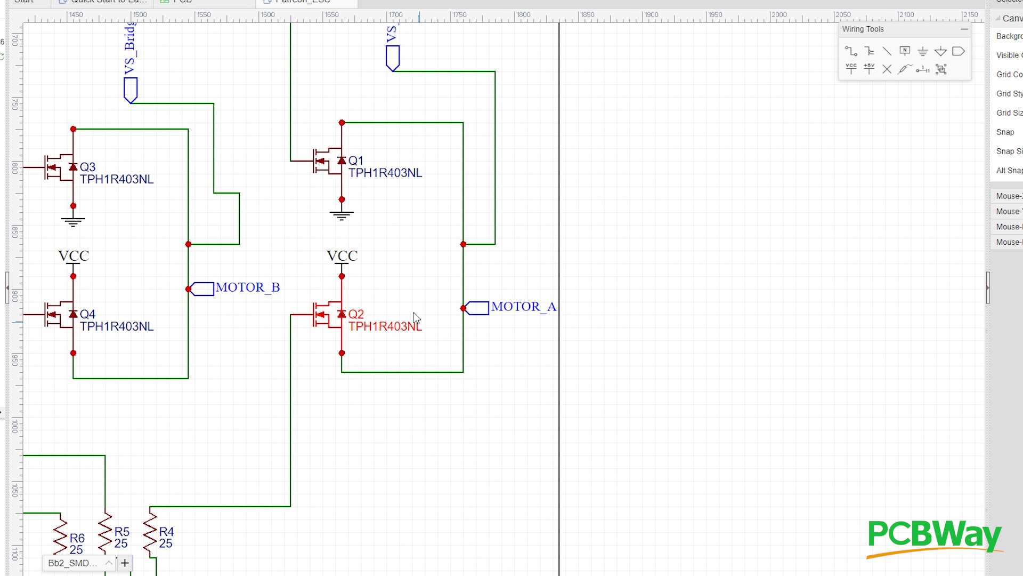
scroll(375, 285, "down", 2)
left_click_drag(372, 261, 441, 342)
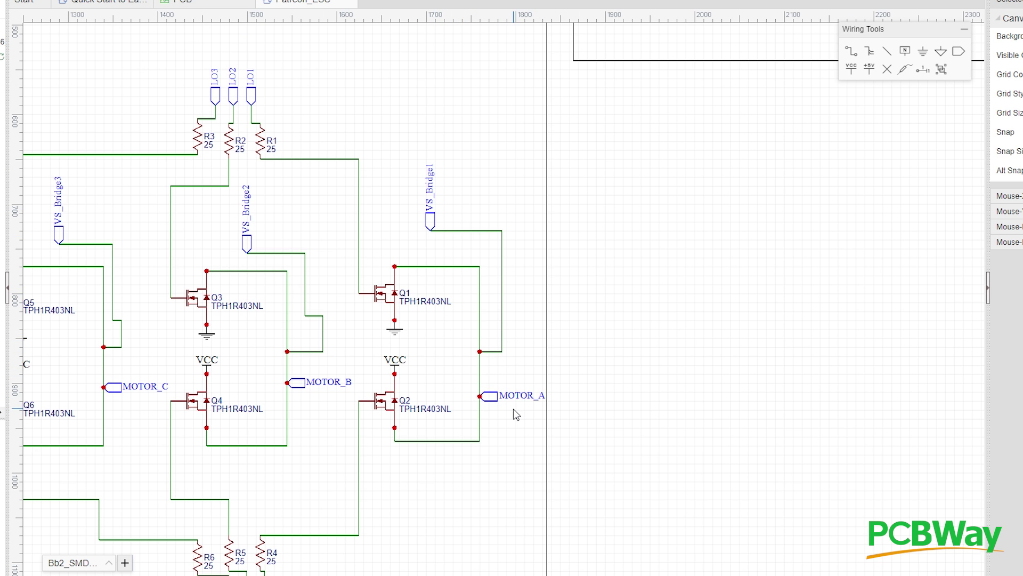
scroll(516, 410, "up", 2)
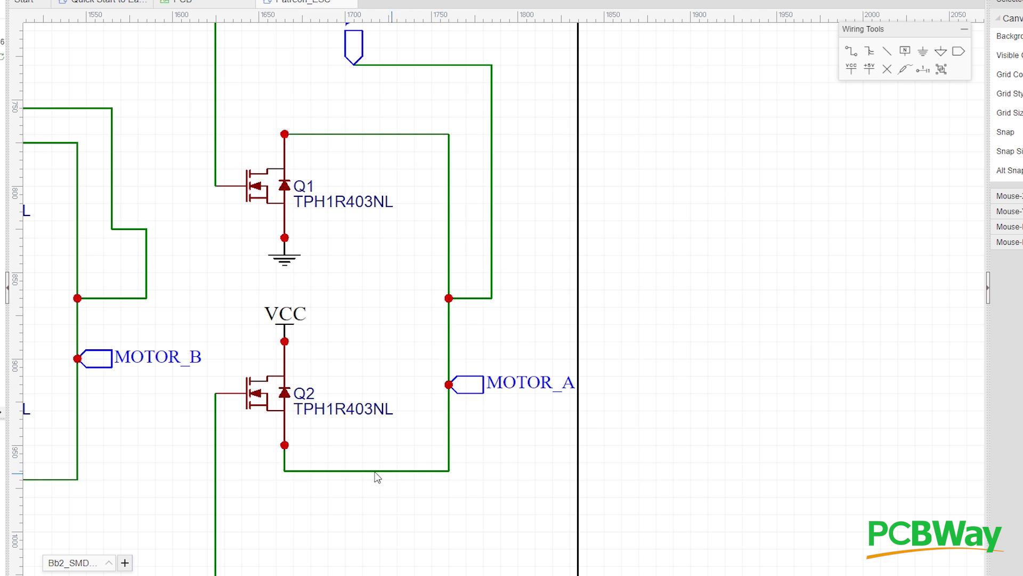
right_click(384, 92)
key("Escape")
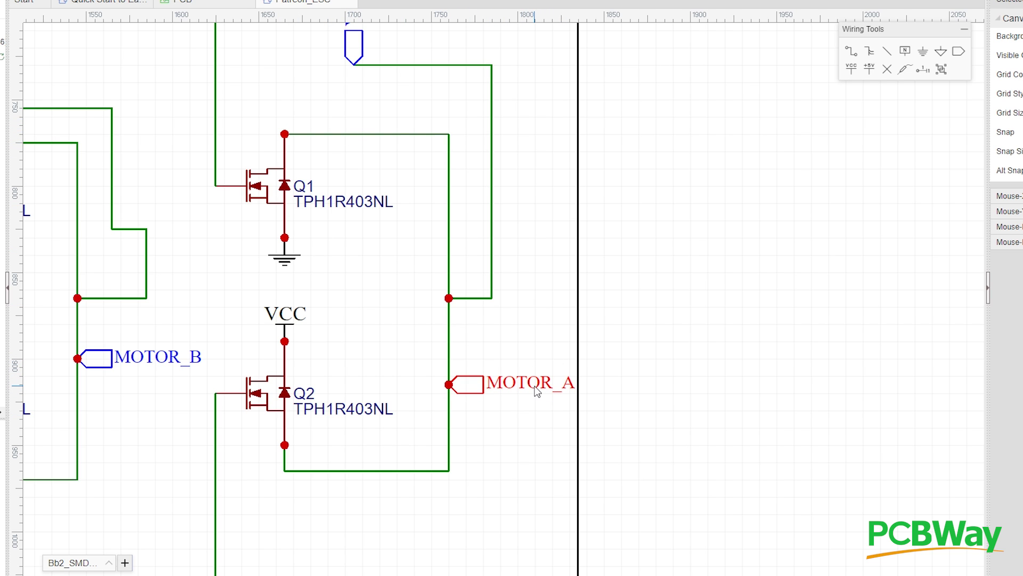
scroll(535, 383, "down", 3)
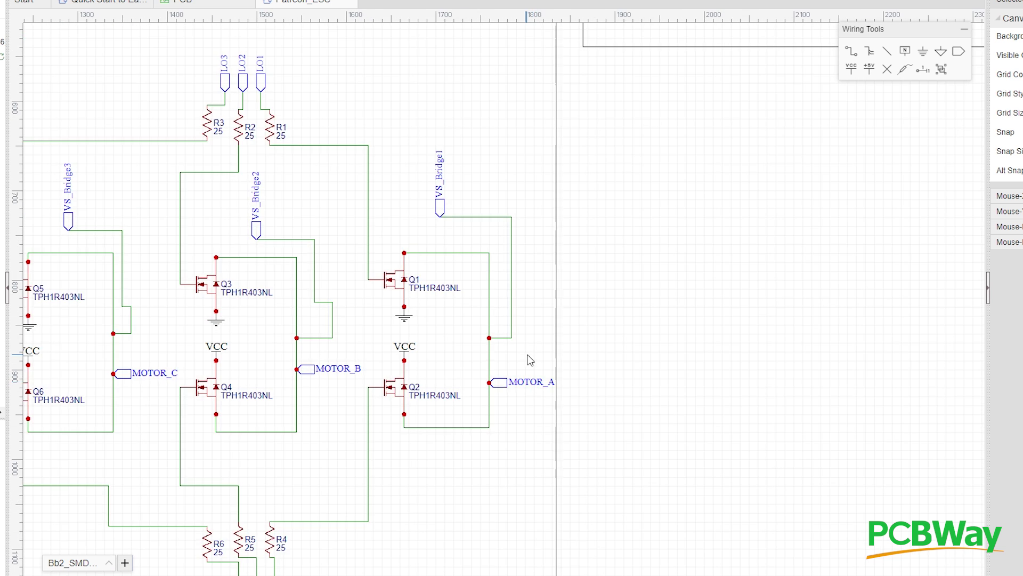
scroll(531, 360, "up", 3)
scroll(525, 395, "down", 1)
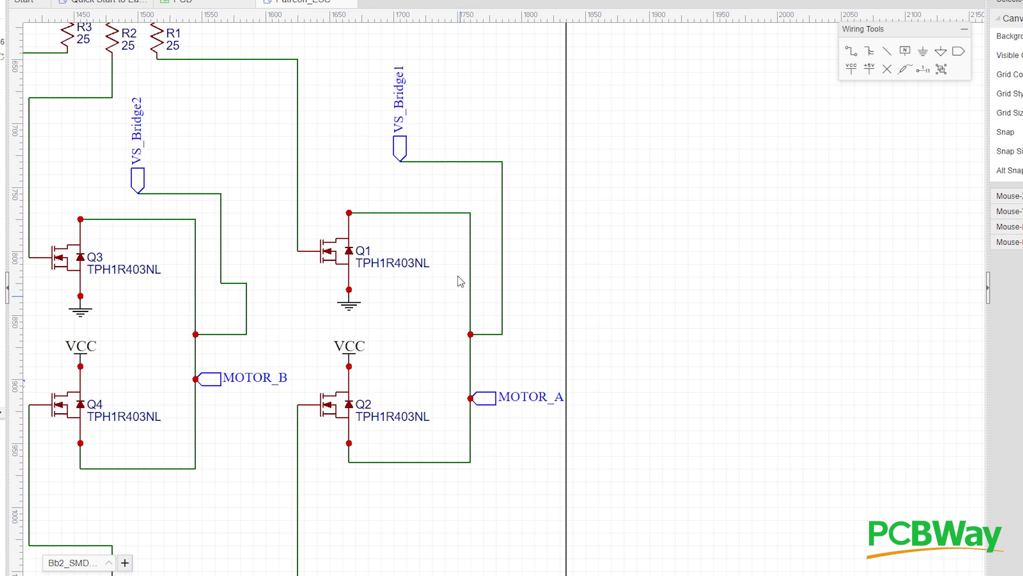
scroll(451, 178, "down", 2)
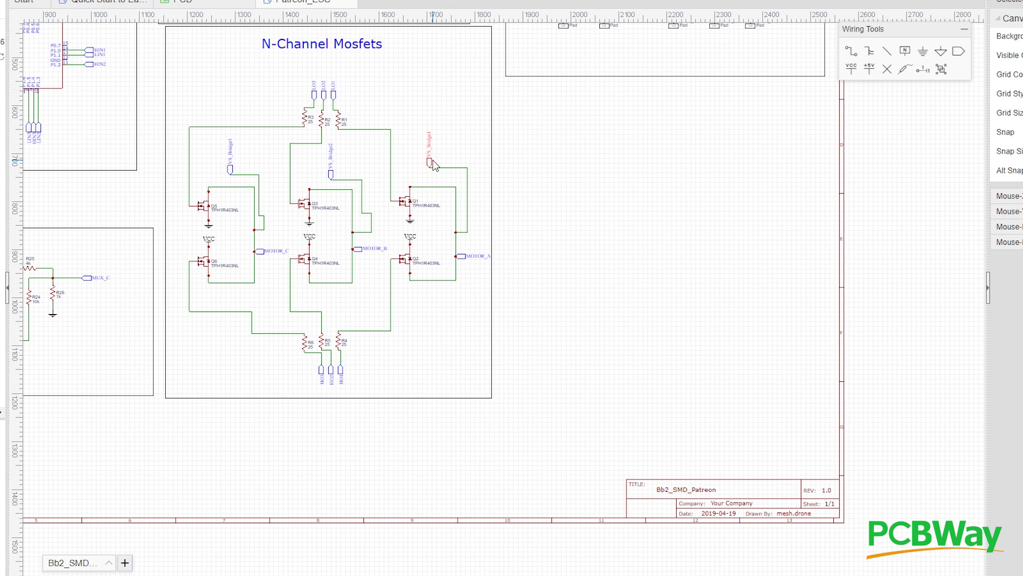
Compare the VS_Bridge, HO and LO labels on the FD6288Q driver with those in the N-Channel Mosfets block
left_click_drag(421, 161, 562, 196)
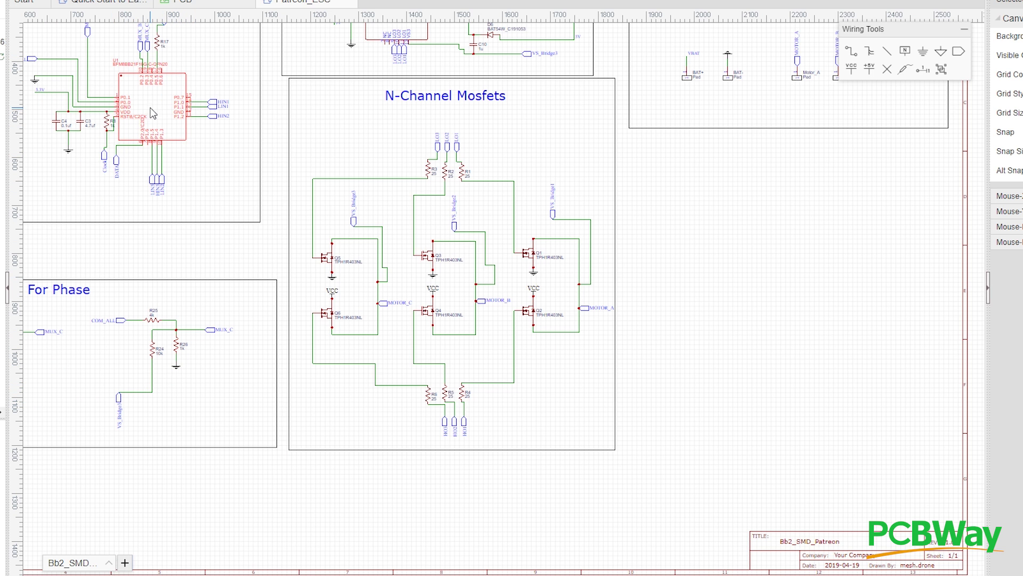
left_click_drag(575, 174, 519, 325)
left_click(347, 166)
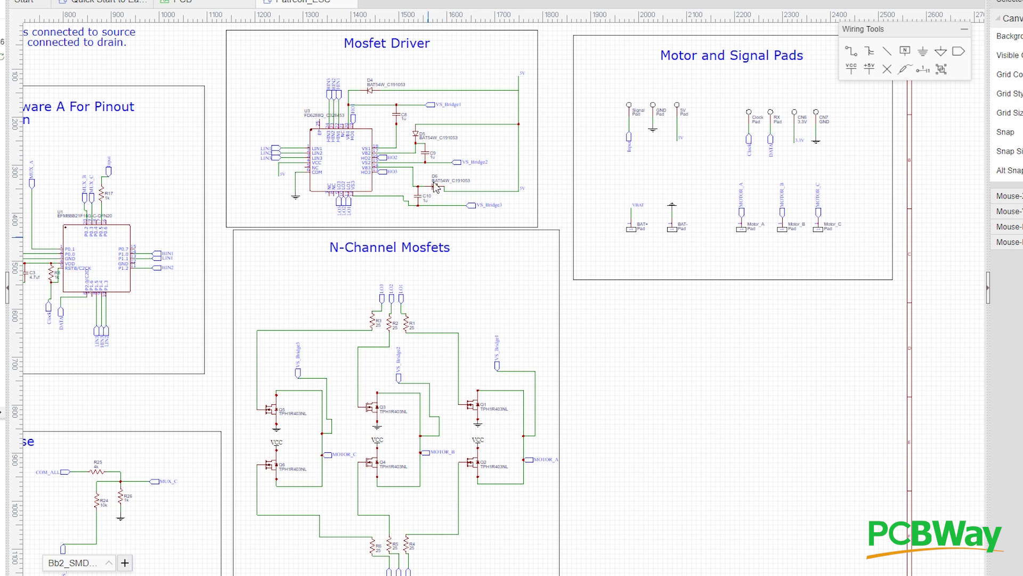
left_click(131, 232)
scroll(368, 174, "up", 3)
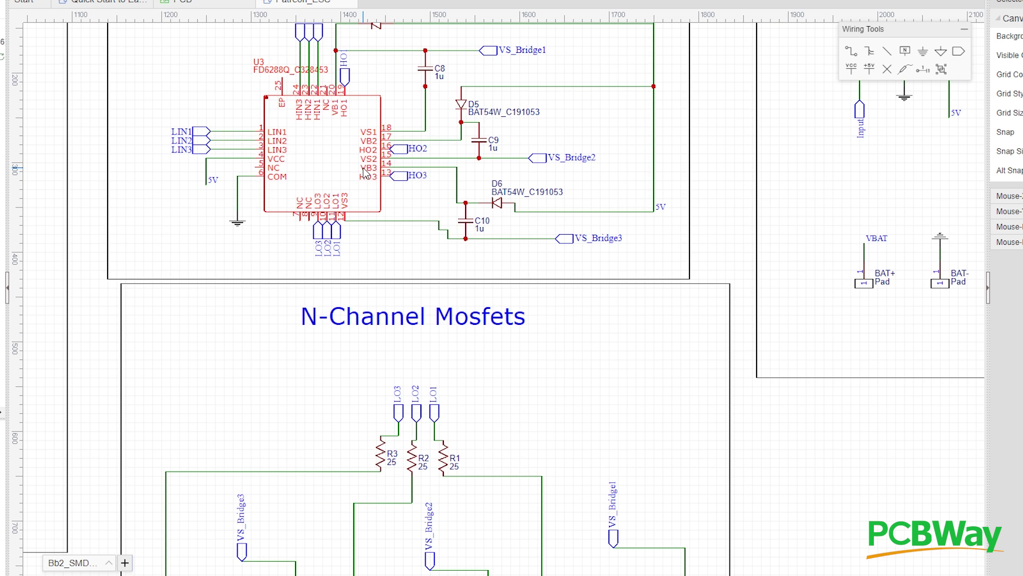
scroll(616, 283, "down", 3)
left_click_drag(628, 318, 485, 283)
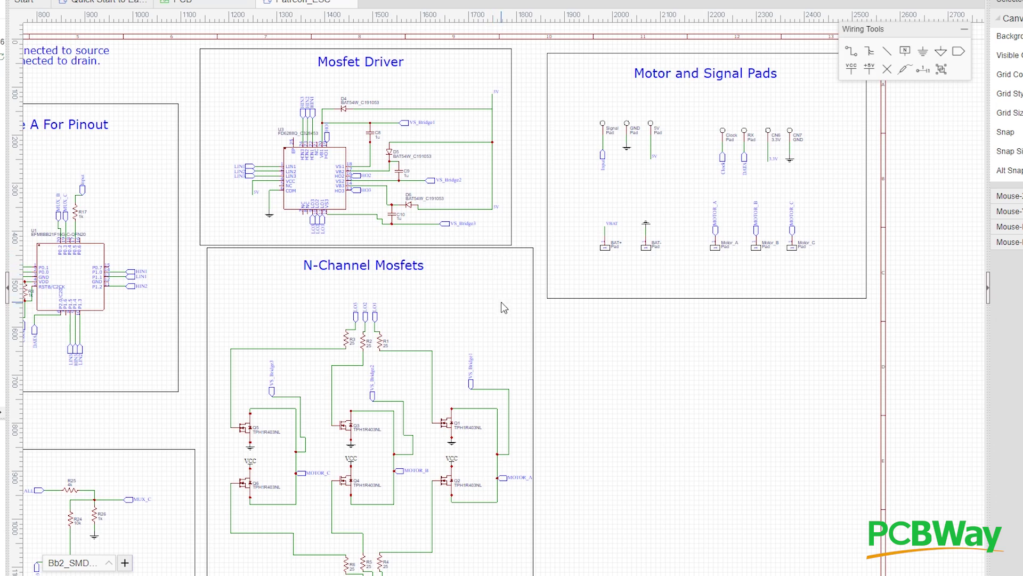
Compare the BB2 chip's HIN and LIN outputs with the matching inputs on the FD6288Q driver
left_click_drag(501, 302, 591, 188)
left_click_drag(400, 251, 526, 284)
left_click_drag(350, 258, 348, 342)
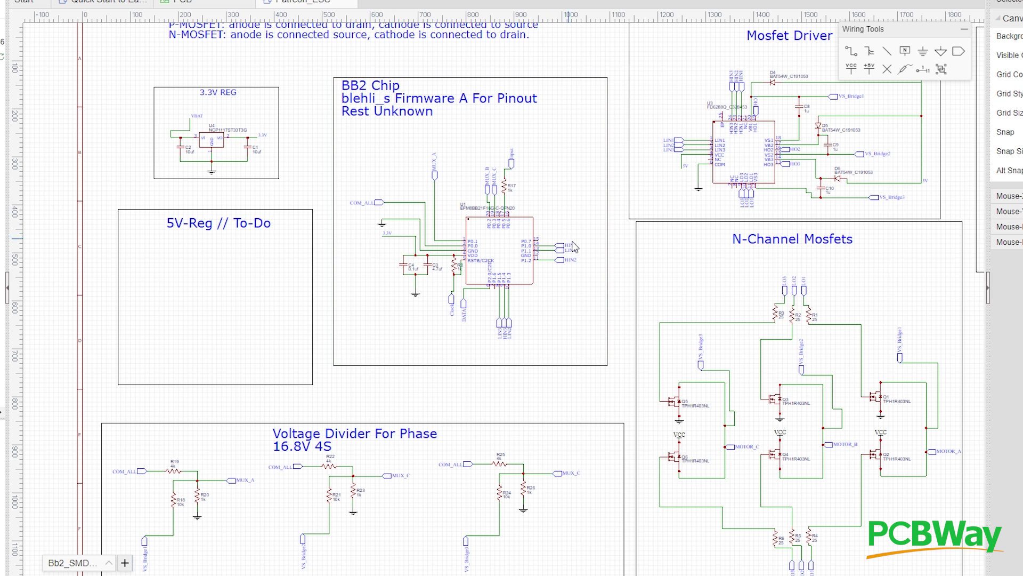
left_click_drag(574, 246, 532, 261)
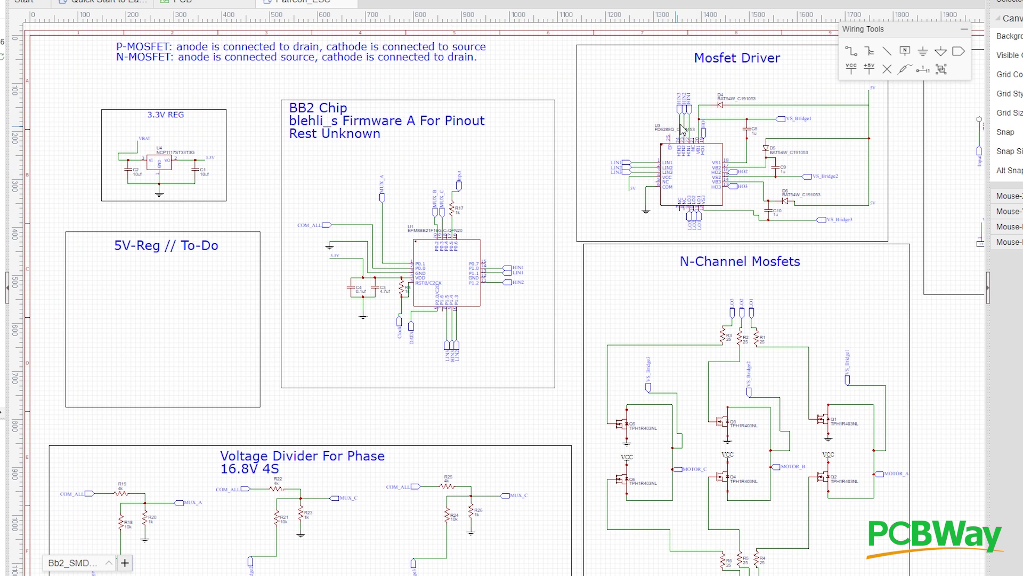
scroll(728, 110, "up", 3)
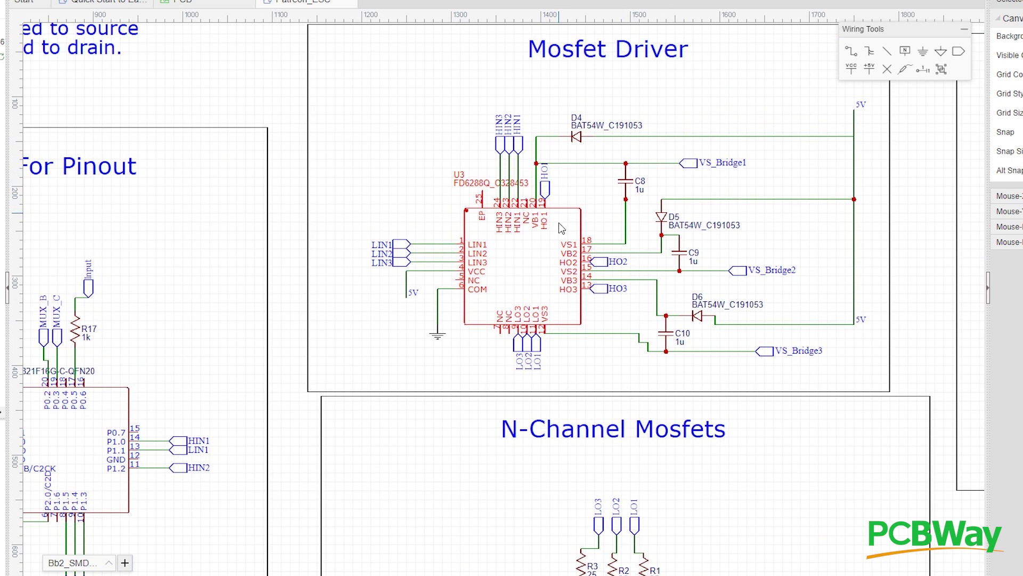
Examine the BB2 Chip block and its connections beside the Mosfet Driver block
scroll(561, 228, "down", 2)
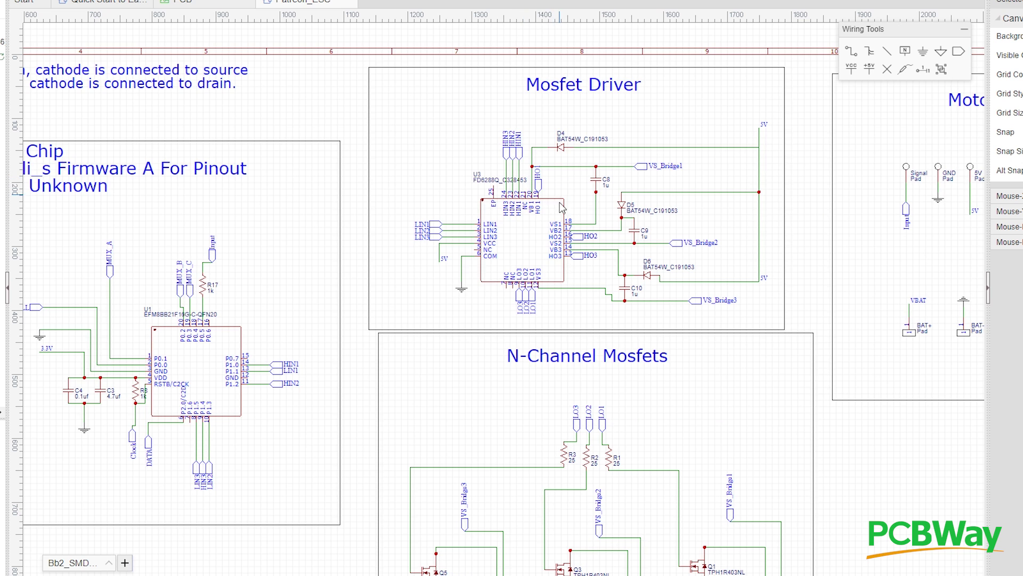
left_click_drag(482, 203, 620, 190)
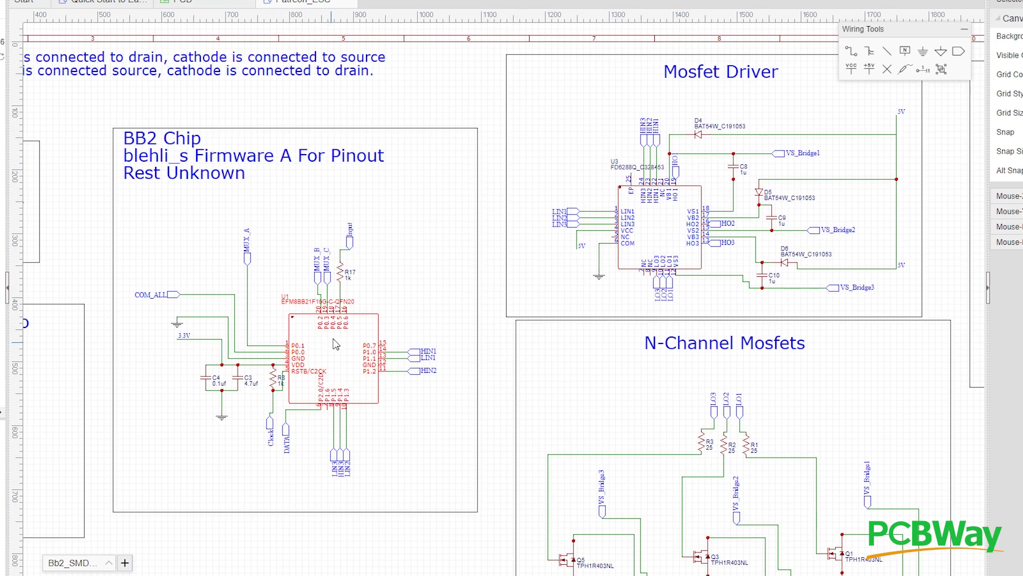
scroll(349, 339, "up", 2)
scroll(351, 335, "down", 4)
left_click_drag(403, 267, 484, 194)
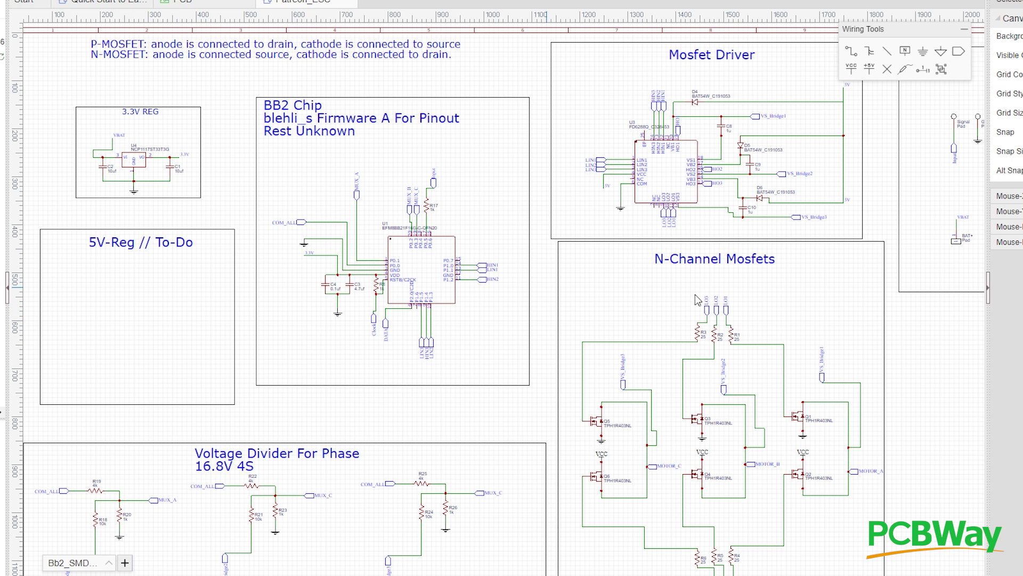
Survey the whole sheet and inspect the FD6288Q driver's HO2, HO3 and LO outputs
left_click_drag(713, 294, 438, 269)
scroll(615, 292, "down", 6)
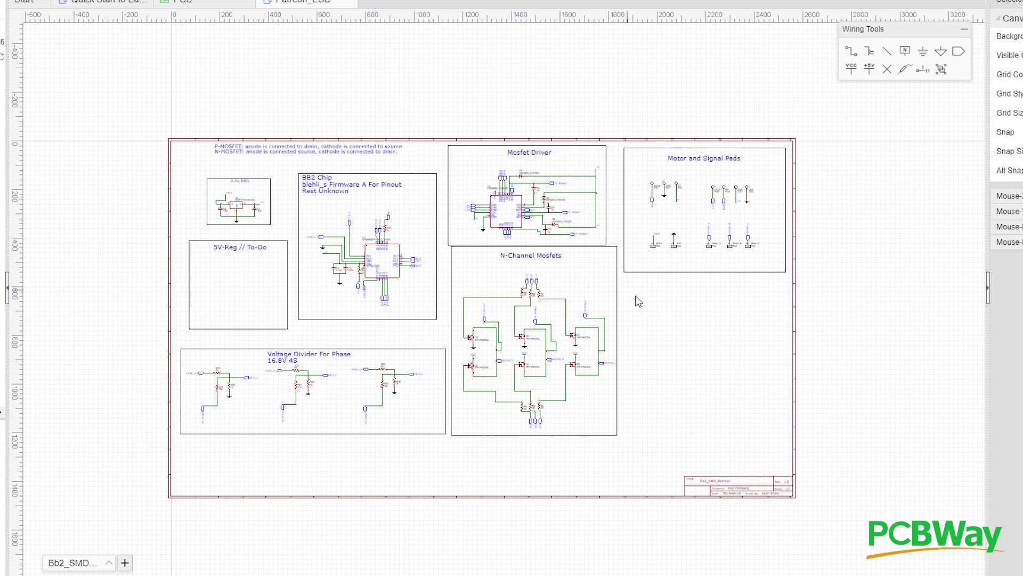
scroll(528, 334, "up", 3)
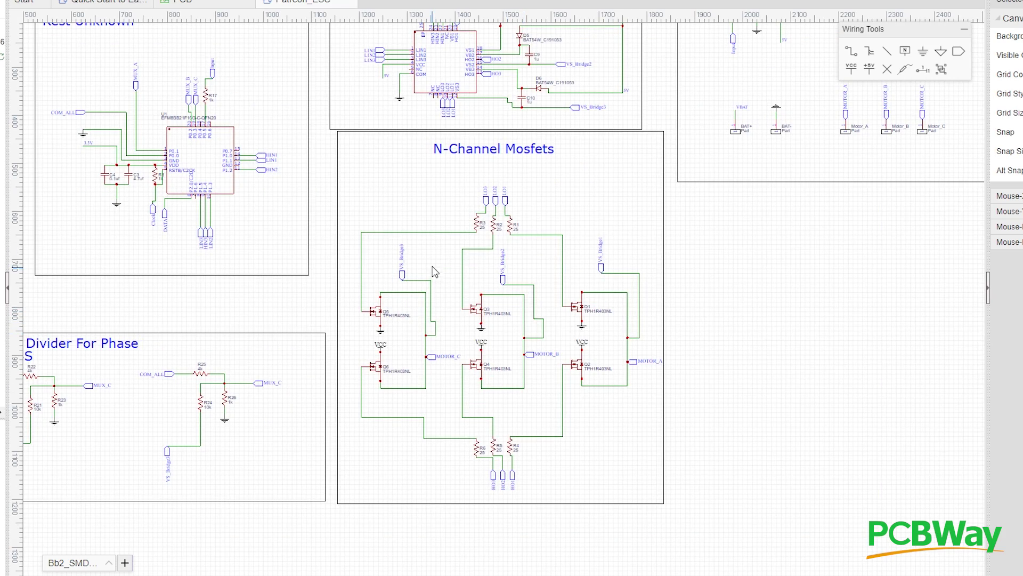
scroll(450, 176, "up", 5)
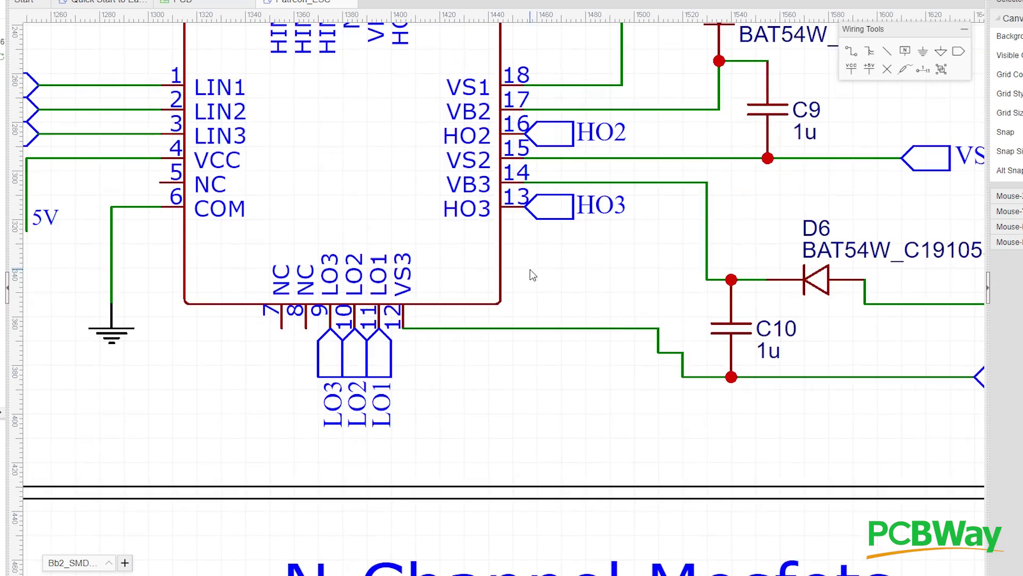
scroll(532, 274, "down", 1)
scroll(654, 395, "down", 4)
scroll(547, 111, "up", 3)
Follow the VS_Bridge wires to the MOTOR_A and MOTOR_B outputs in the N-Channel Mosfets block
left_click_drag(587, 178, 432, 32)
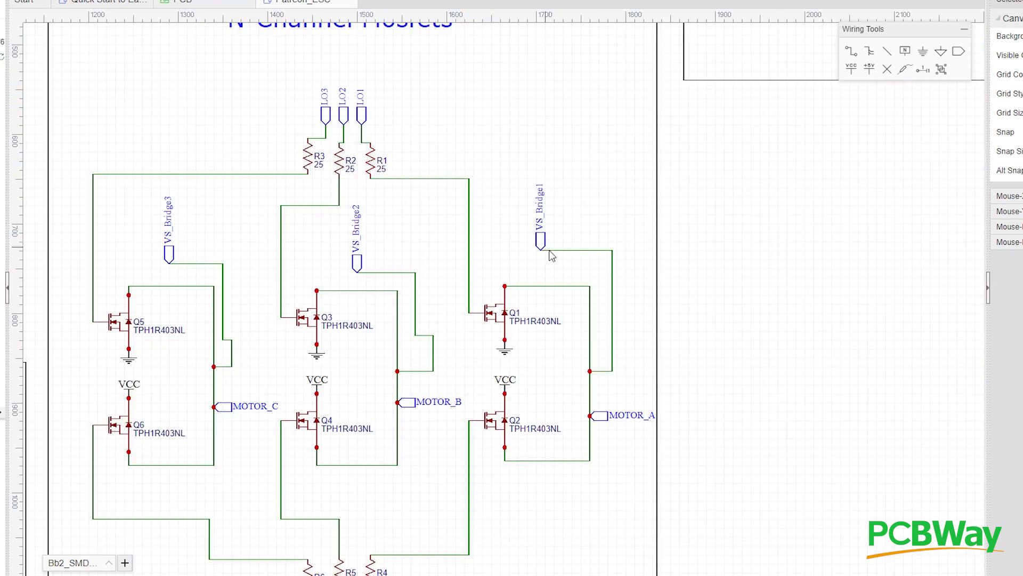
scroll(552, 257, "down", 3)
scroll(552, 257, "right", 2)
scroll(471, 240, "down", 2)
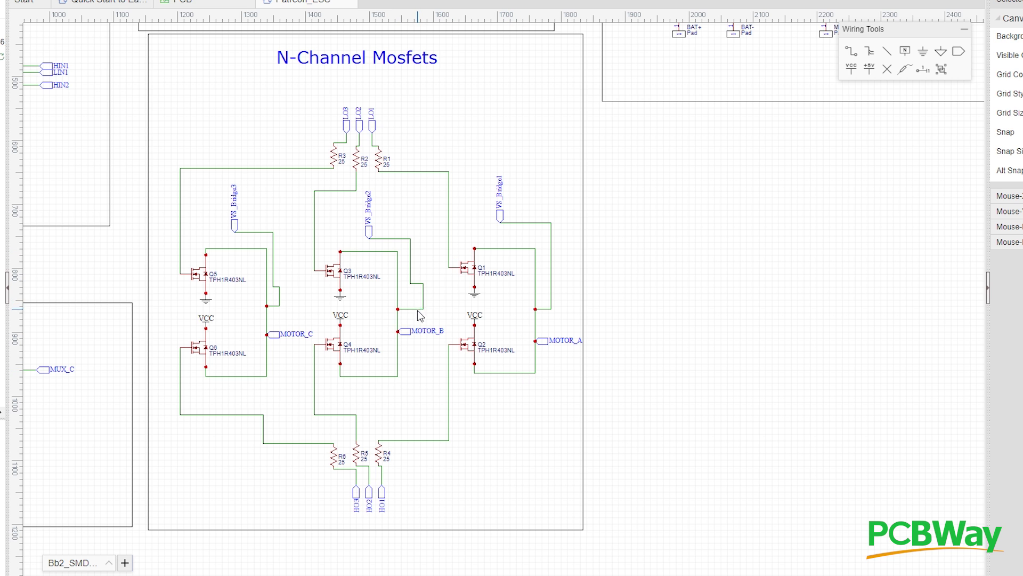
left_click_drag(432, 333, 492, 375)
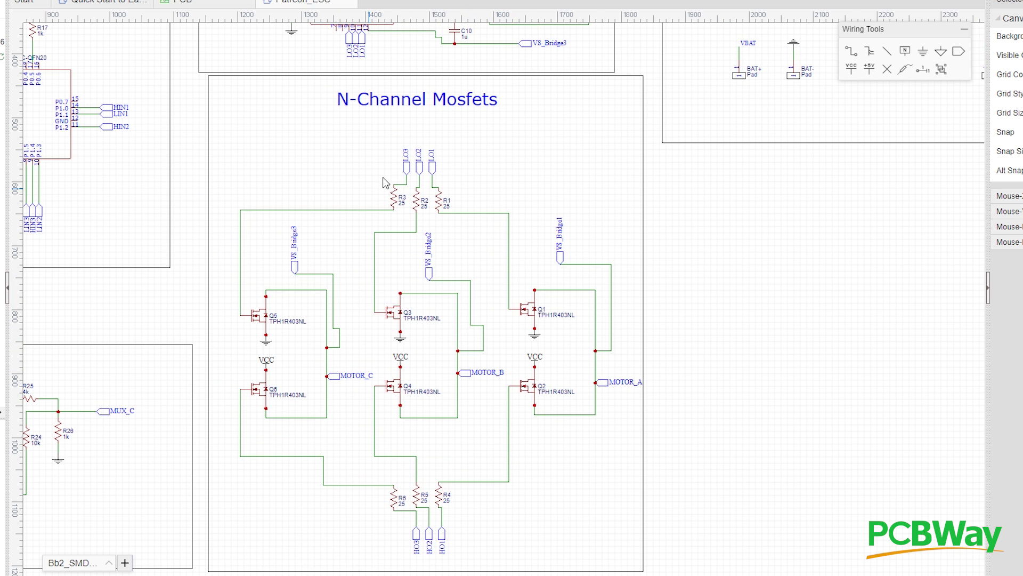
Examine the Voltage Divider For Phase block with its VS_Bridge, COM_ALL and MUX labels
left_click_drag(287, 329, 418, 316)
scroll(410, 292, "up", 1)
scroll(290, 335, "down", 1)
left_click_drag(252, 395, 430, 215)
left_click_drag(205, 275, 289, 300)
scroll(325, 287, "up", 2)
scroll(325, 287, "down", 2)
scroll(324, 288, "down", 1)
left_click_drag(415, 210, 432, 341)
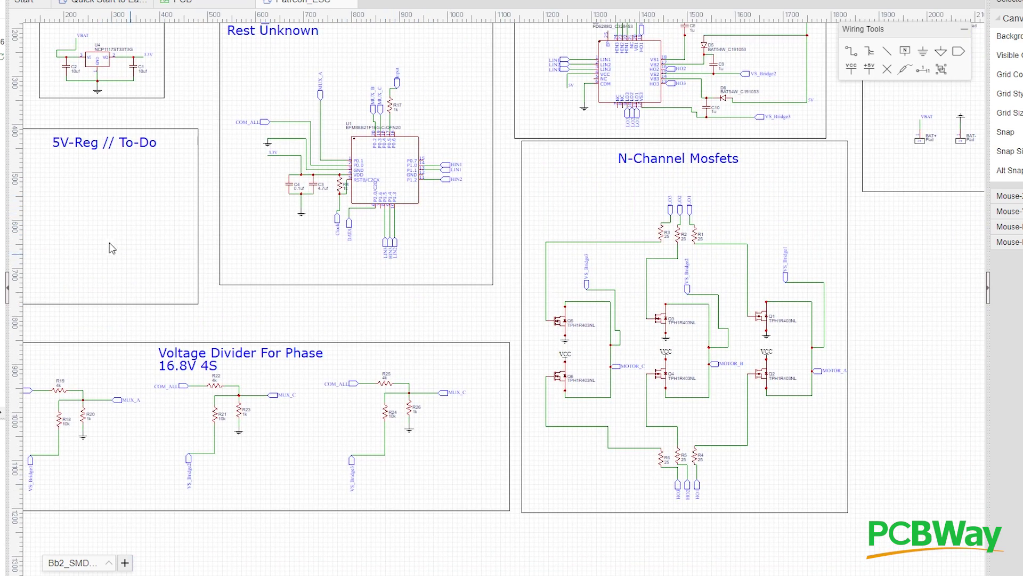
Inspect the Motor and Signal Pads block, covering the signal, power, programming, battery and motor pads
left_click_drag(538, 237, 269, 289)
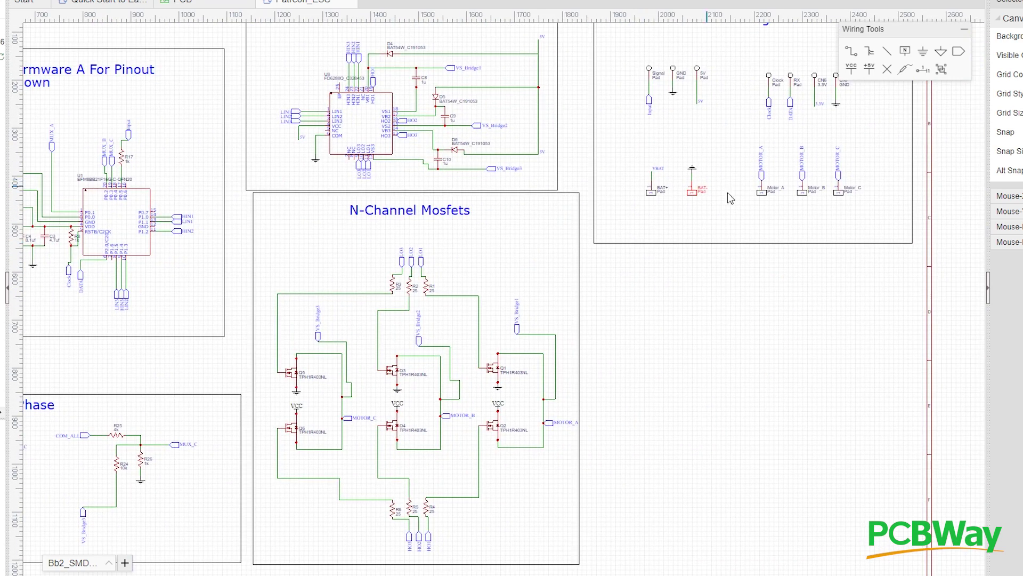
left_click_drag(763, 178, 511, 261)
scroll(644, 251, "up", 5)
scroll(644, 248, "up", 2)
scroll(512, 260, "down", 4)
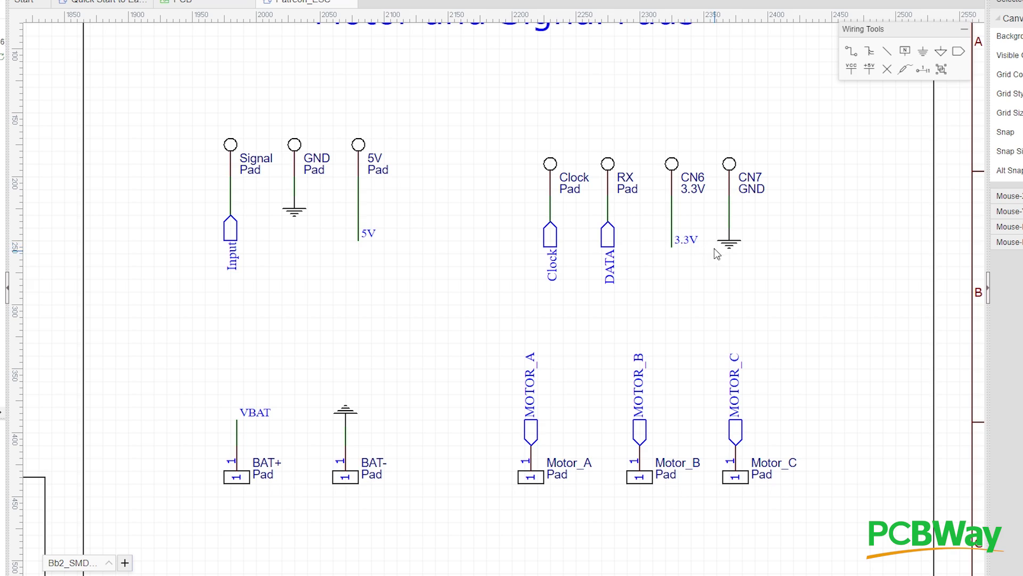
scroll(741, 254, "down", 5)
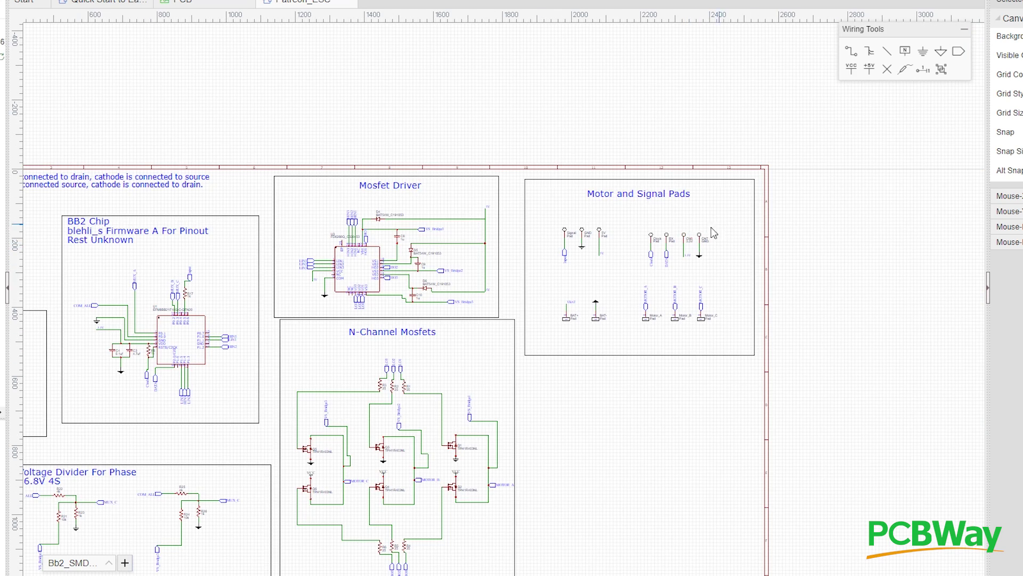
Trace the Clock line to the BB2 chip's RSTB/C2CK pin and examine R8, C3 and C4 on the 3.3V supply
scroll(311, 330, "up", 2)
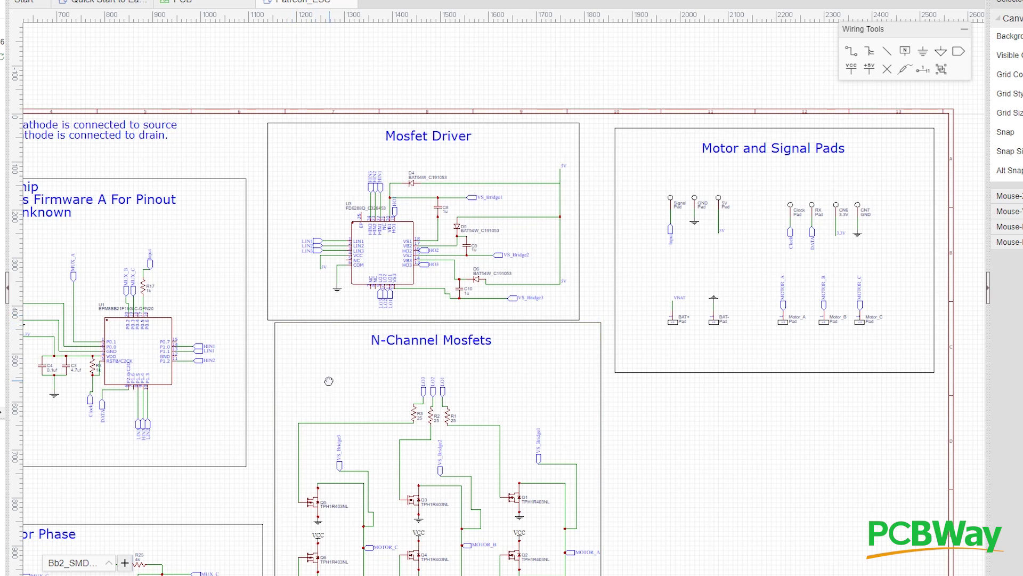
scroll(479, 290, "up", 3)
scroll(433, 291, "down", 1)
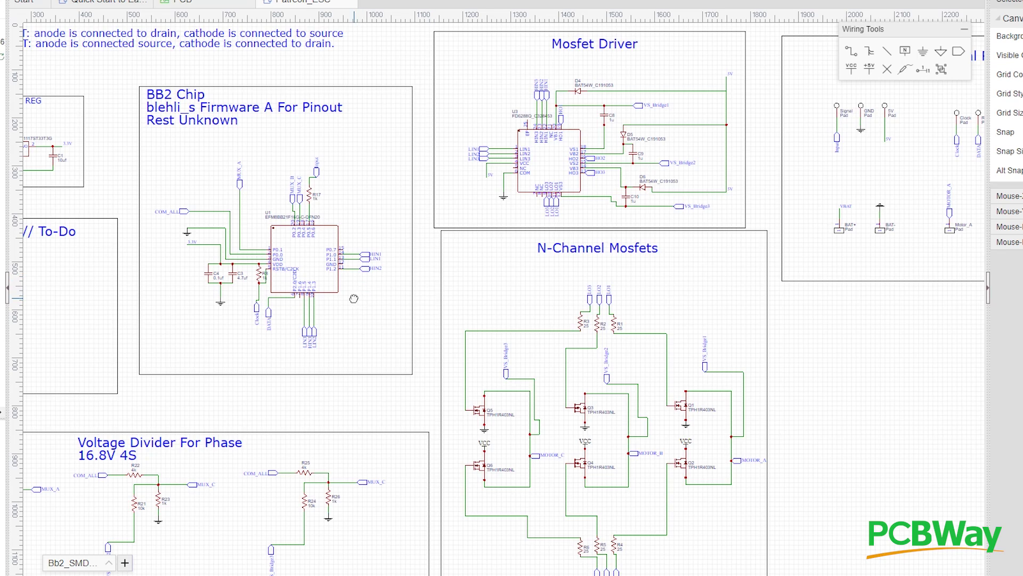
scroll(355, 296, "up", 3)
scroll(315, 345, "up", 1)
left_click_drag(326, 354, 397, 448)
left_click_drag(324, 369, 344, 380)
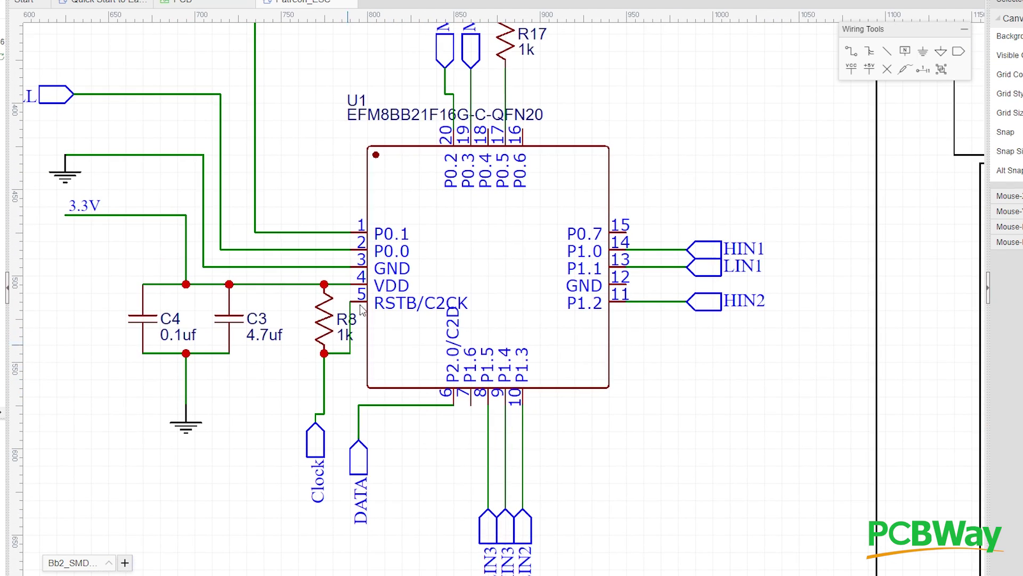
scroll(303, 264, "down", 1)
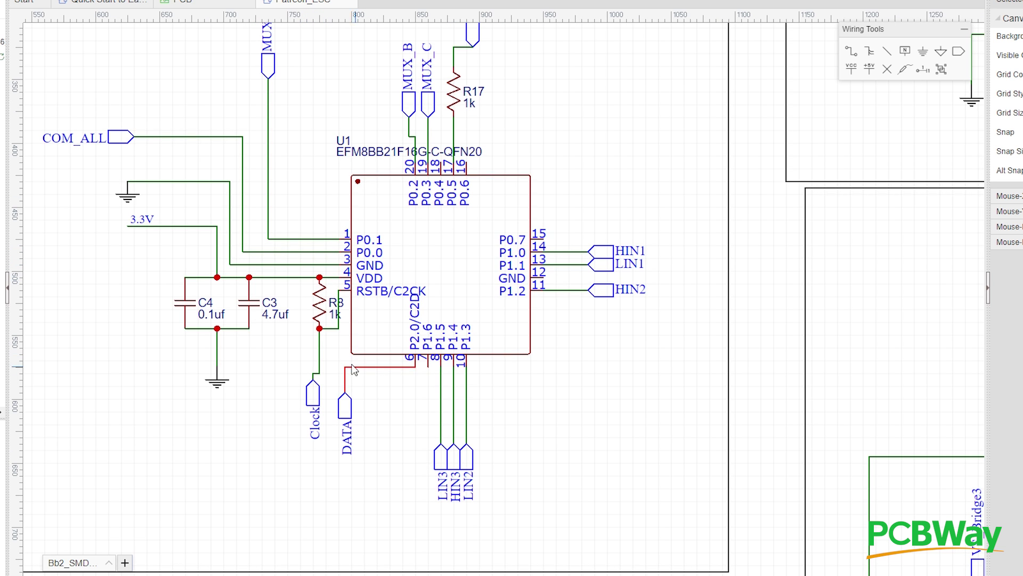
scroll(298, 294, "up", 1)
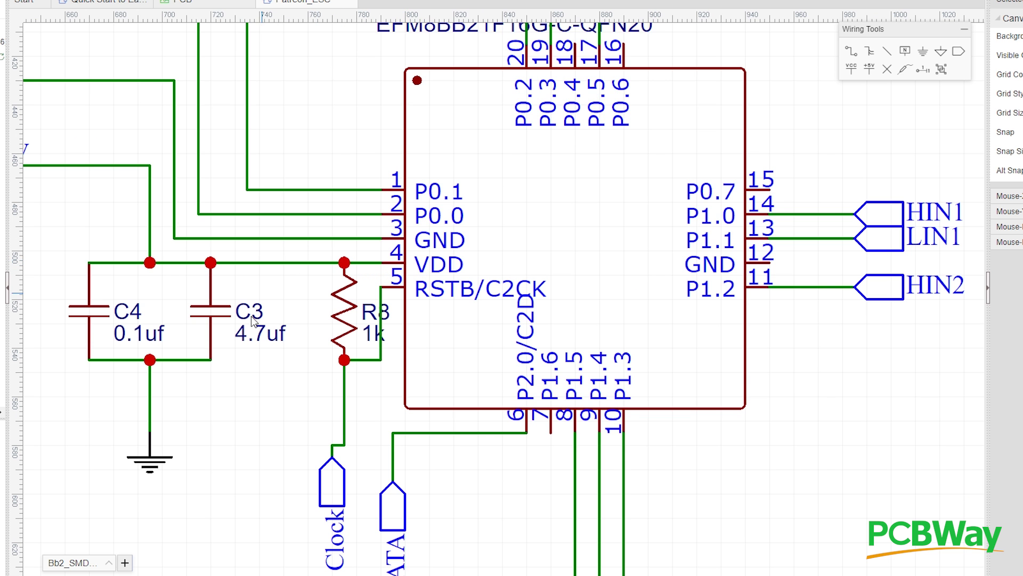
left_click_drag(245, 339, 329, 323)
scroll(329, 322, "down", 1)
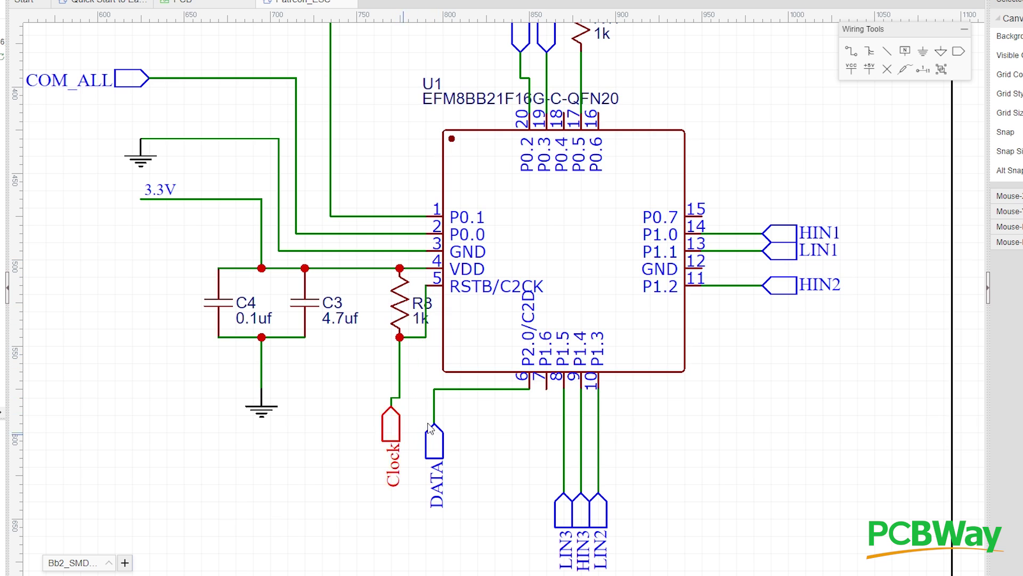
Examine the DATA line at pin P2.0/C2D and the neighbouring pins P1.6 to P1.3 on the BB2 chip
scroll(419, 358, "down", 2)
scroll(329, 321, "up", 1)
scroll(330, 321, "up", 2)
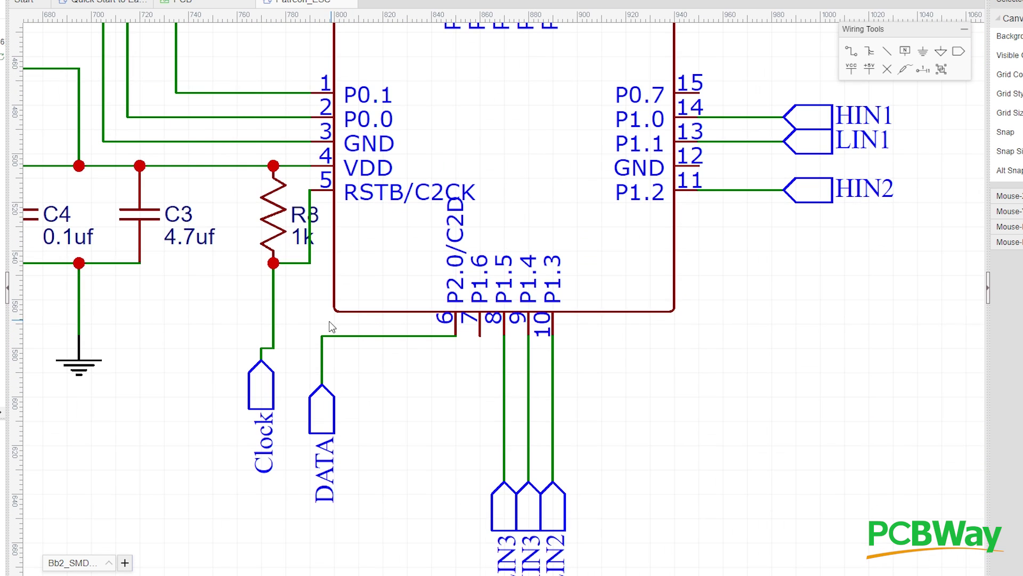
left_click_drag(385, 377, 312, 330)
scroll(320, 331, "up", 1)
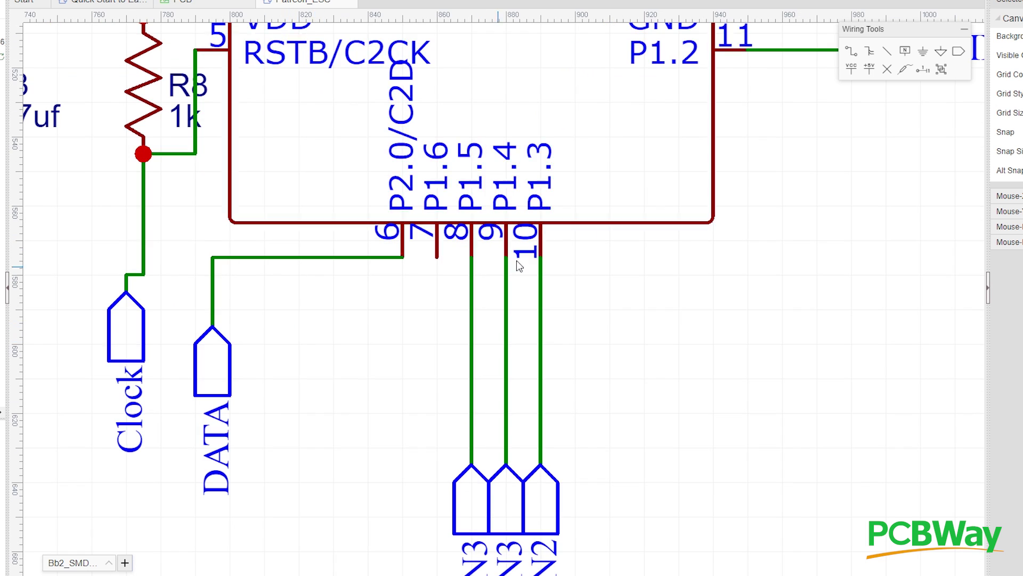
scroll(458, 298, "down", 1)
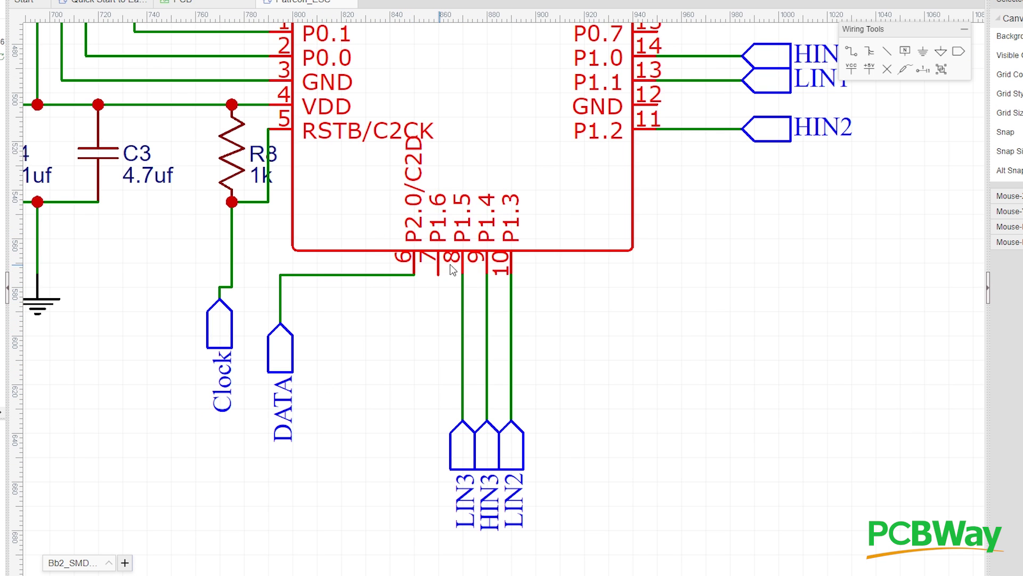
Check the BB2 chip's HIN1, LIN1 and HIN2 outputs together with its LIN3, HIN3 and LIN2 outputs
scroll(448, 325, "down", 1)
scroll(576, 320, "down", 2)
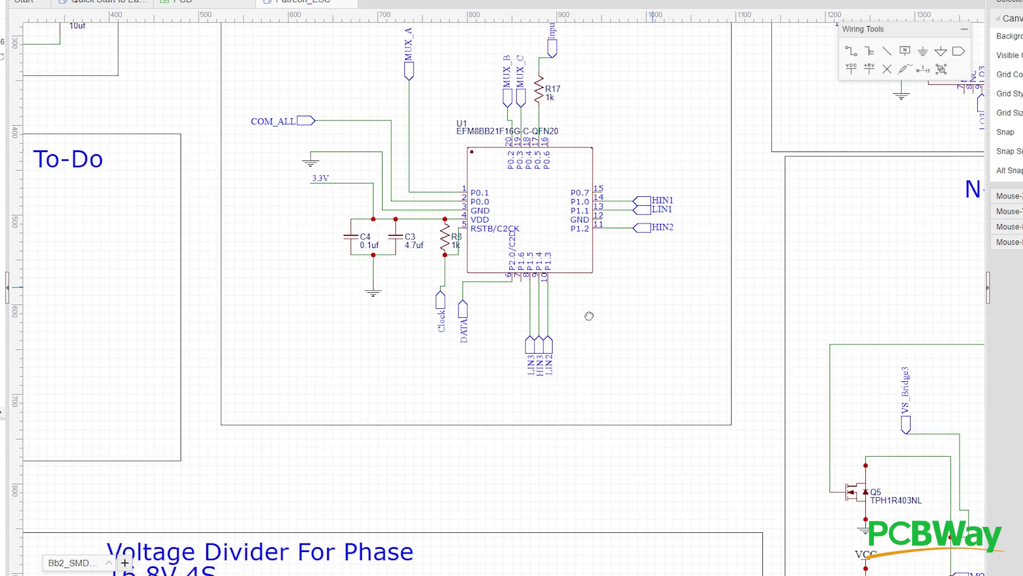
scroll(575, 323, "down", 2)
scroll(528, 351, "up", 4)
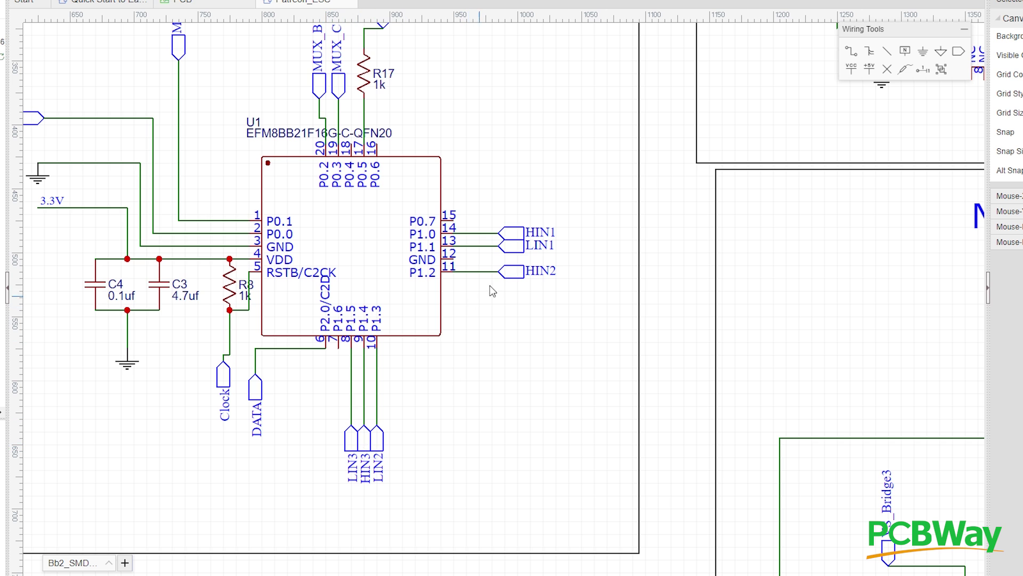
left_click_drag(492, 304, 540, 322)
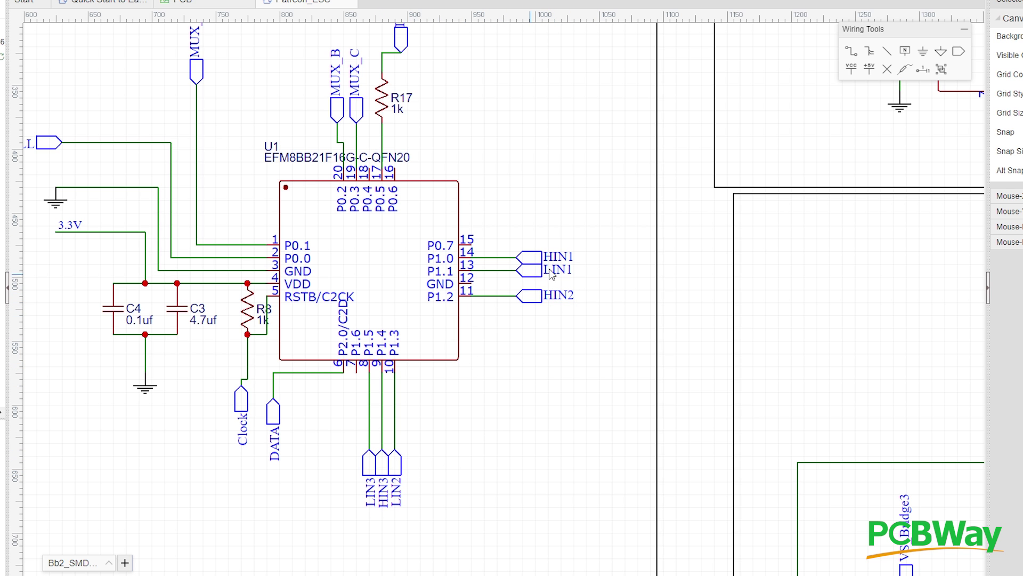
Trace the Input signal through resistor R17 to pin P0.5 of the BB2 chip
left_click_drag(469, 152, 508, 328)
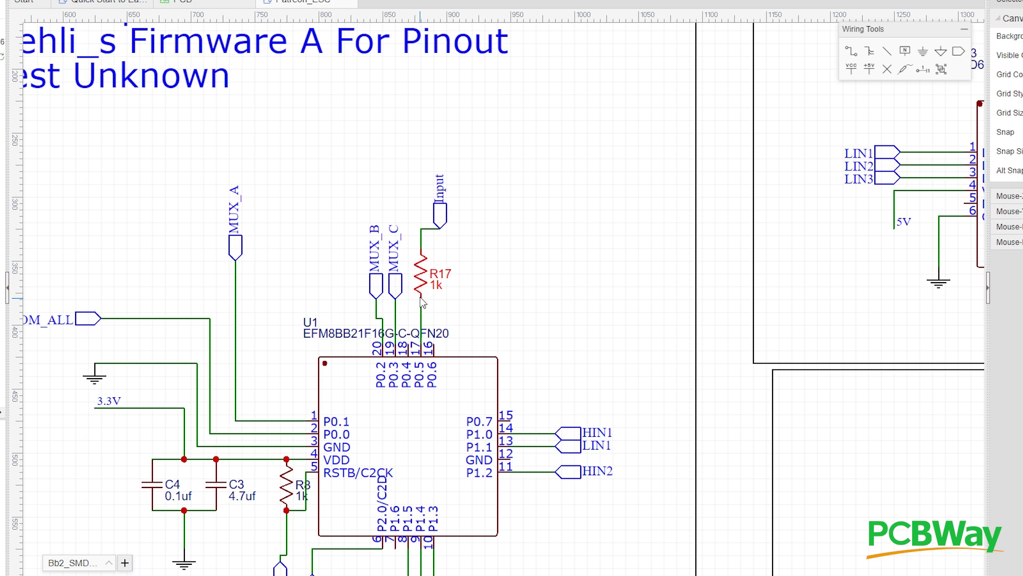
left_click_drag(297, 313, 412, 226)
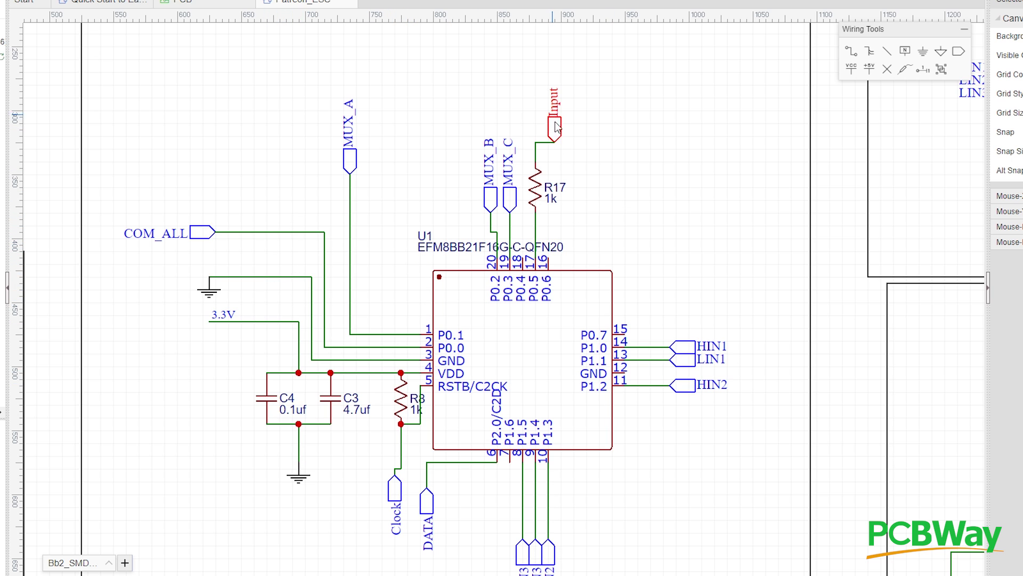
scroll(640, 200, "down", 4)
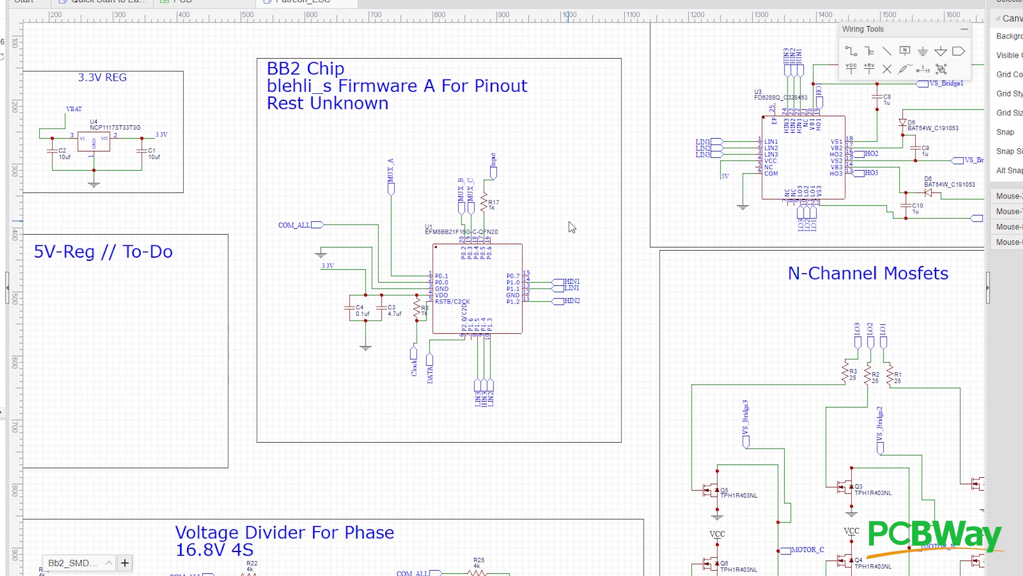
Review the Motor and Signal Pads block and the motor outputs of the N-Channel Mosfets block
left_click_drag(569, 221, 347, 246)
left_click_drag(731, 303, 488, 286)
left_click_drag(685, 299, 530, 323)
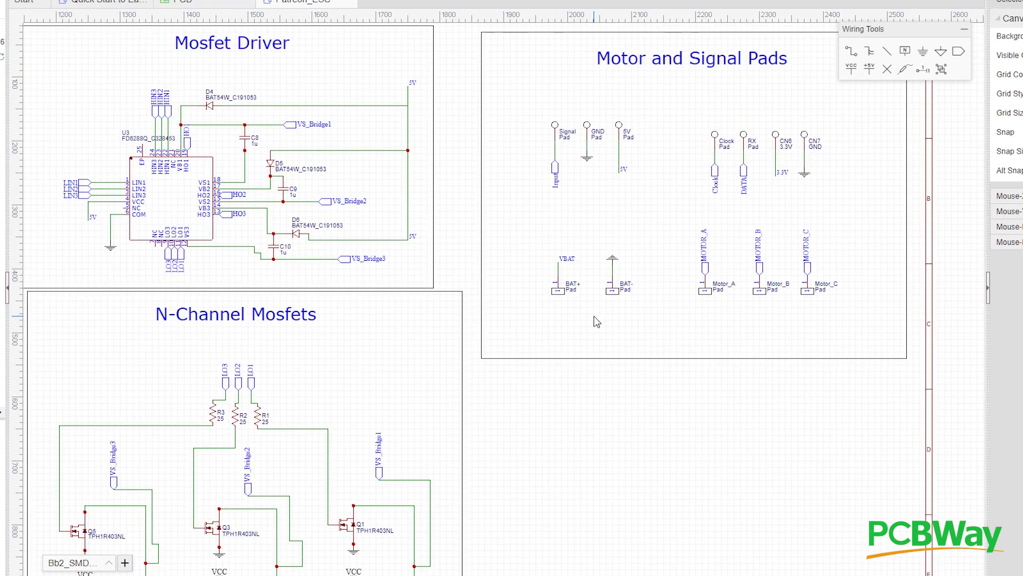
scroll(563, 309, "down", 1)
left_click_drag(542, 402, 569, 184)
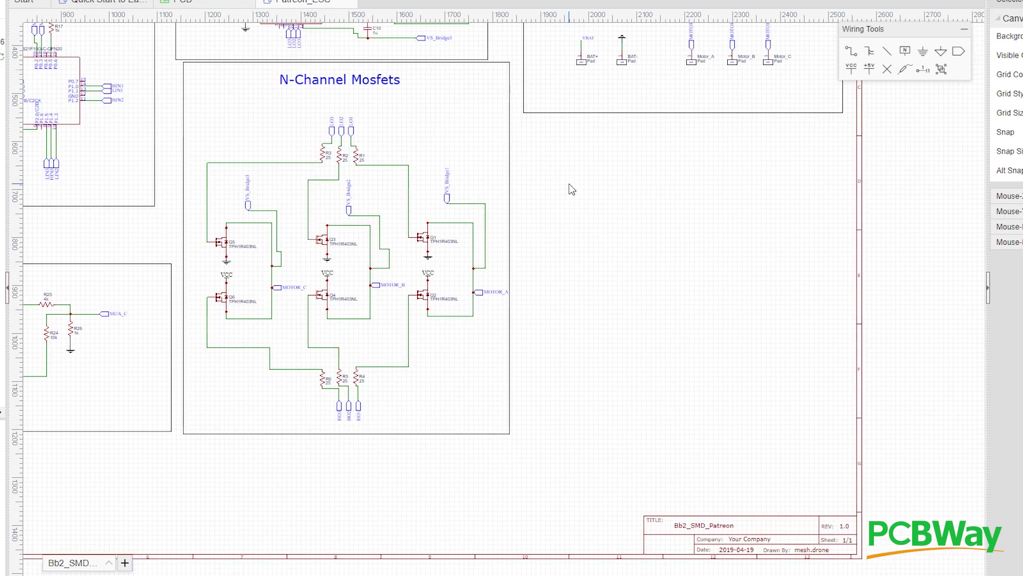
left_click_drag(504, 312, 572, 330)
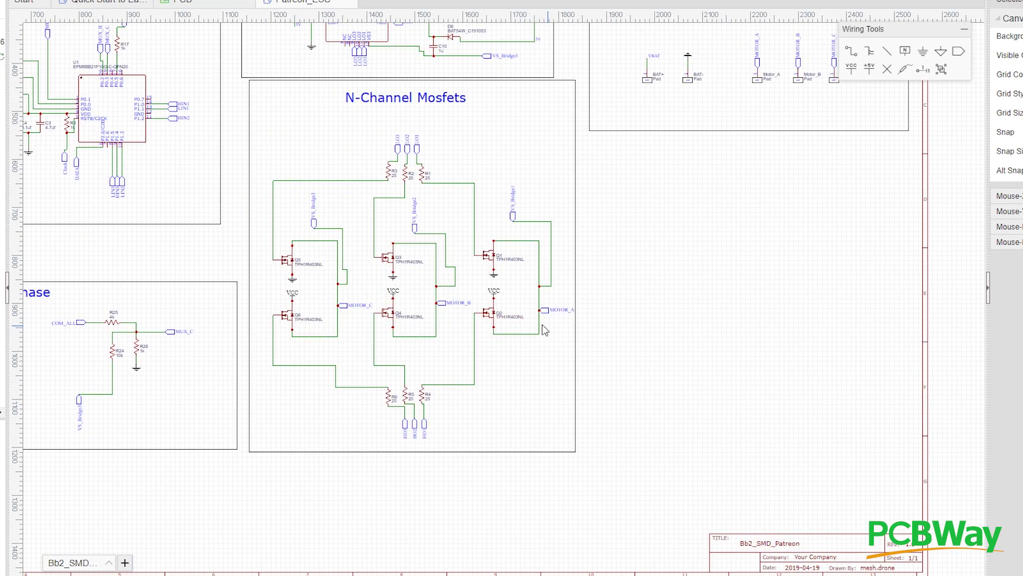
Look over the Voltage Divider For Phase block and all blocks of the full schematic sheet
left_click_drag(187, 273, 431, 283)
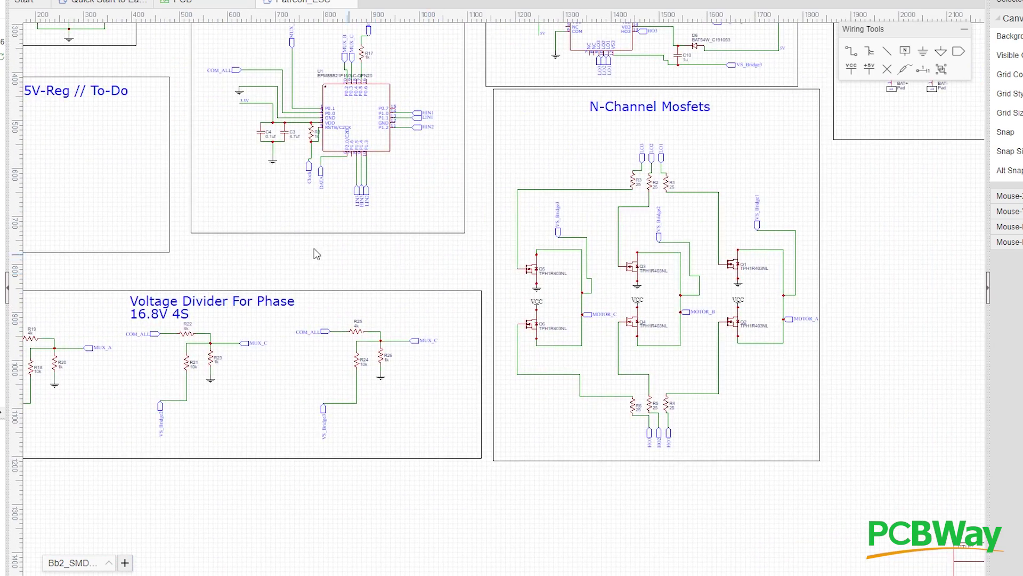
scroll(463, 240, "down", 1)
scroll(485, 250, "up", 2)
scroll(491, 255, "down", 2)
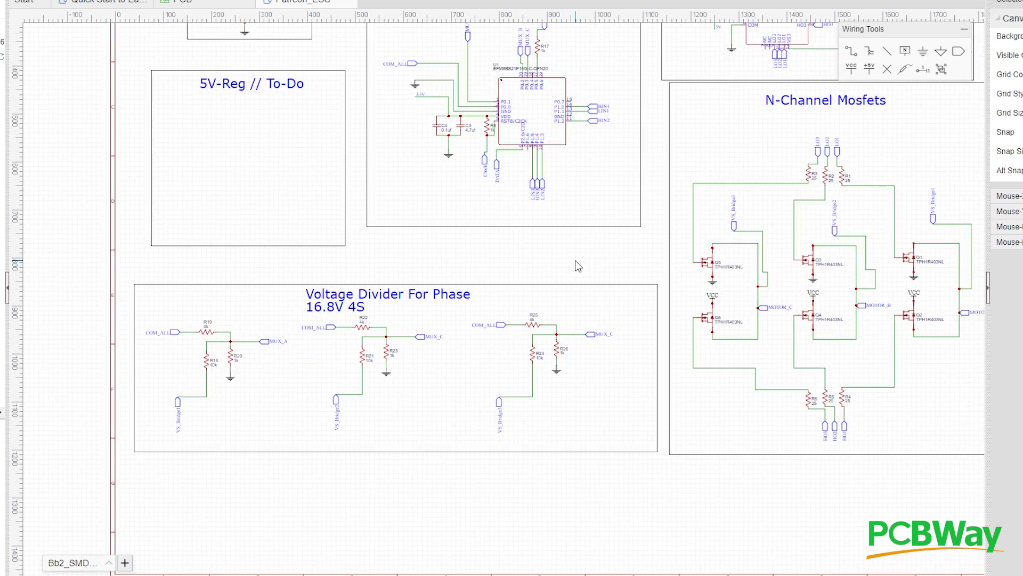
left_click_drag(610, 256, 560, 341)
scroll(575, 327, "down", 2)
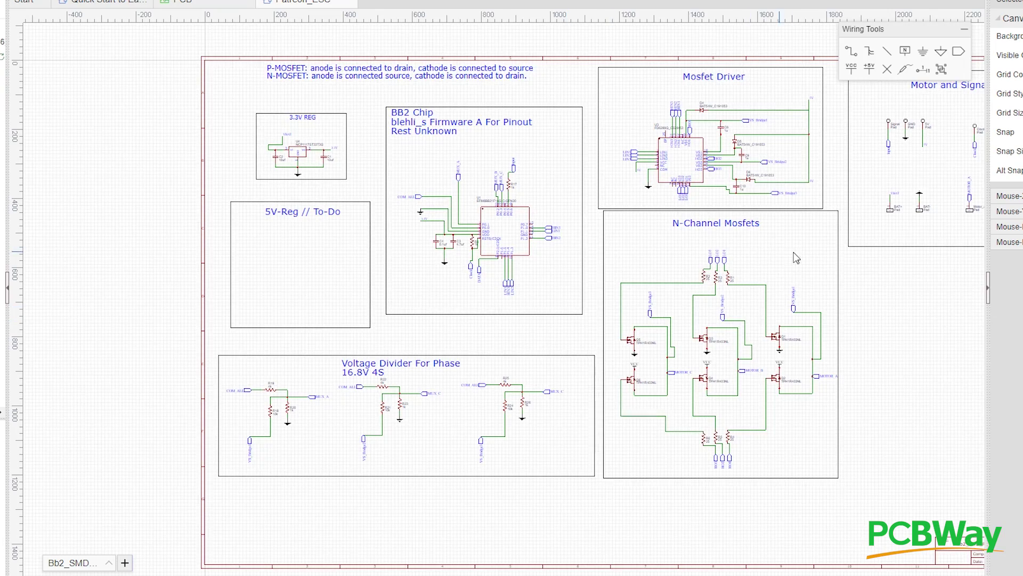
scroll(795, 256, "up", 1)
left_click_drag(795, 256, 665, 274)
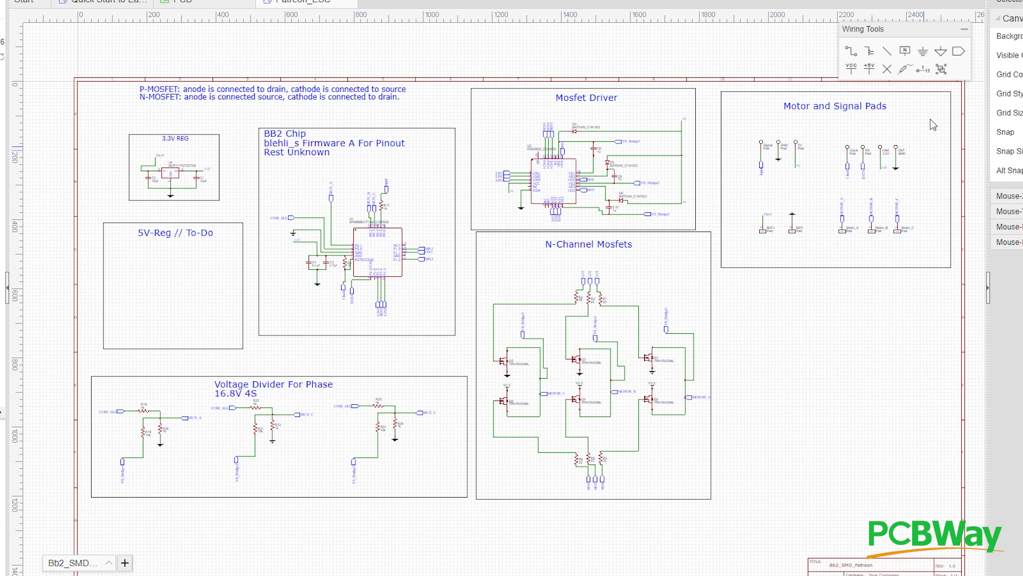
scroll(919, 144, "down", 3)
scroll(778, 325, "up", 3)
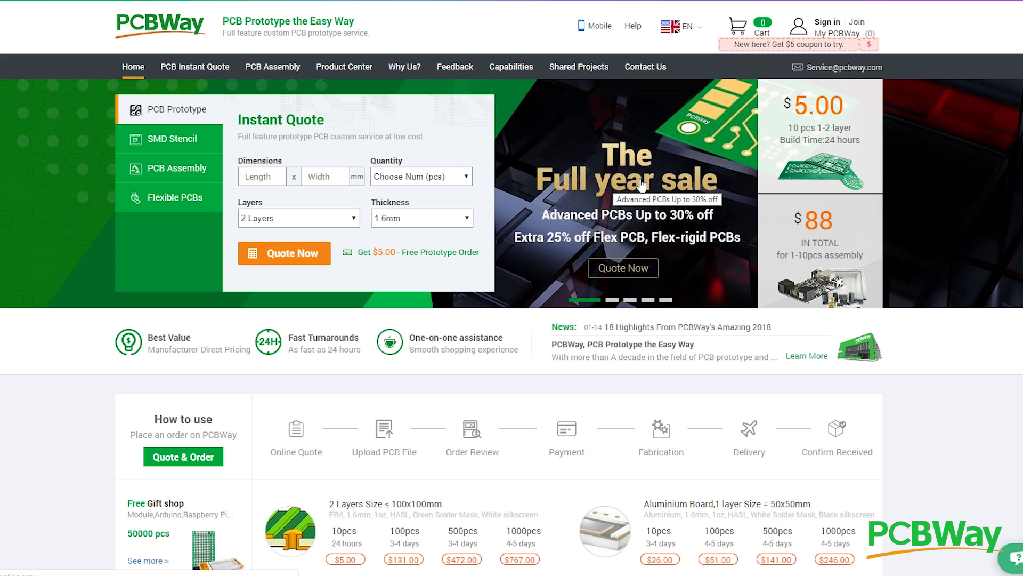
Look through the PCBWay homepage's prototype prices, assembly service, board specifications and promotional PCB offers
scroll(642, 187, "down", 3)
scroll(744, 206, "down", 2)
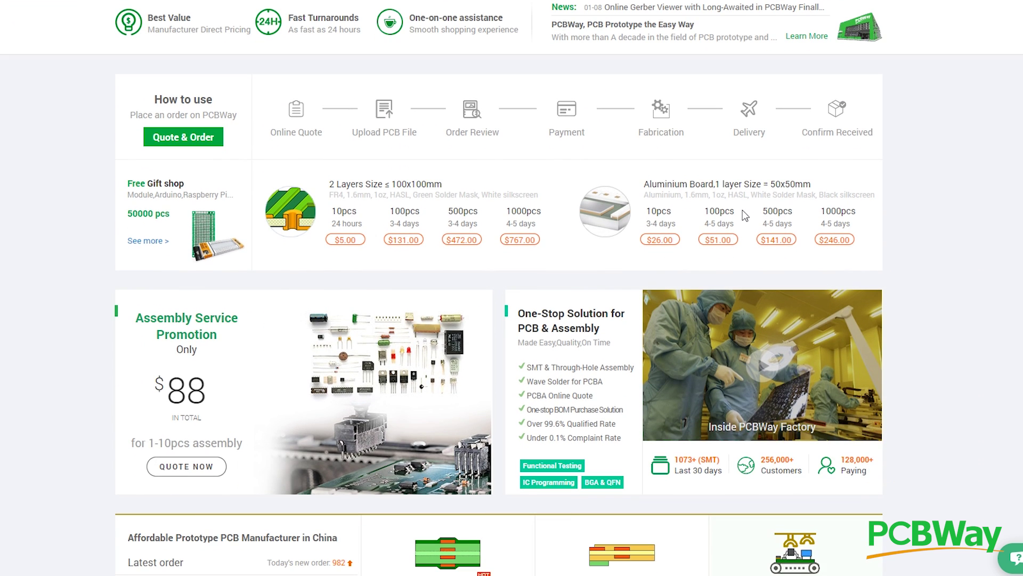
scroll(743, 209, "down", 3)
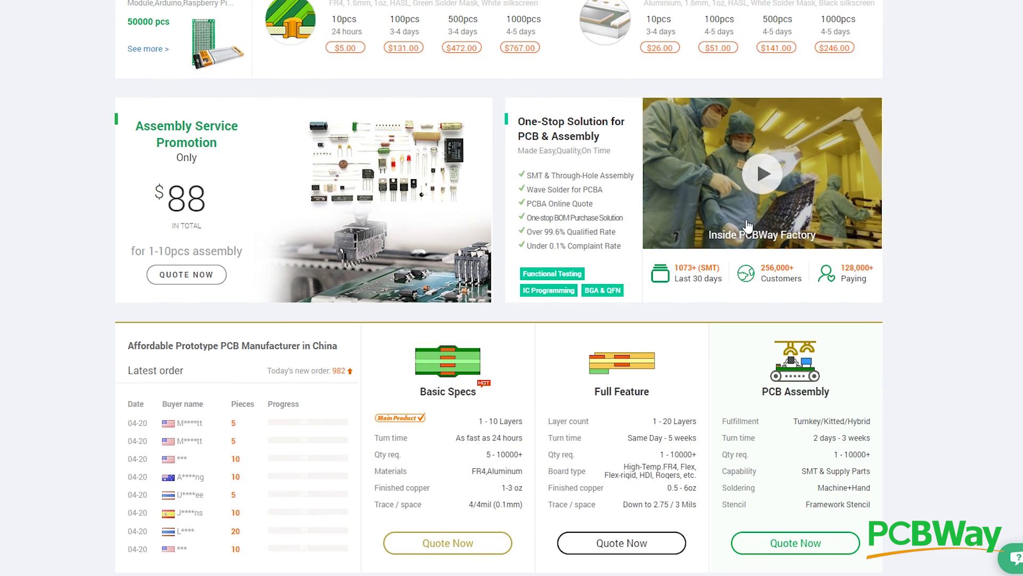
scroll(746, 209, "down", 3)
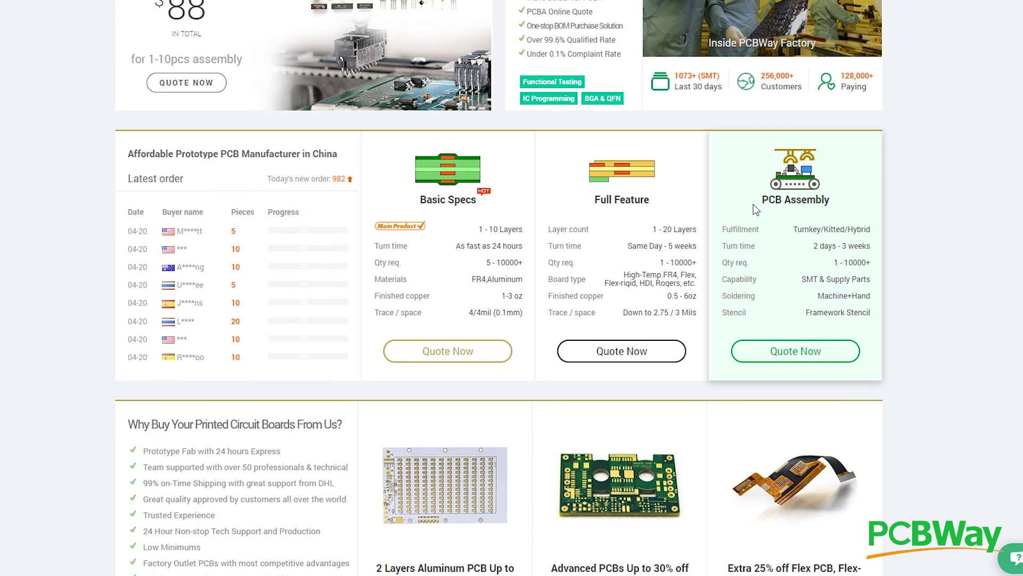
scroll(561, 209, "down", 5)
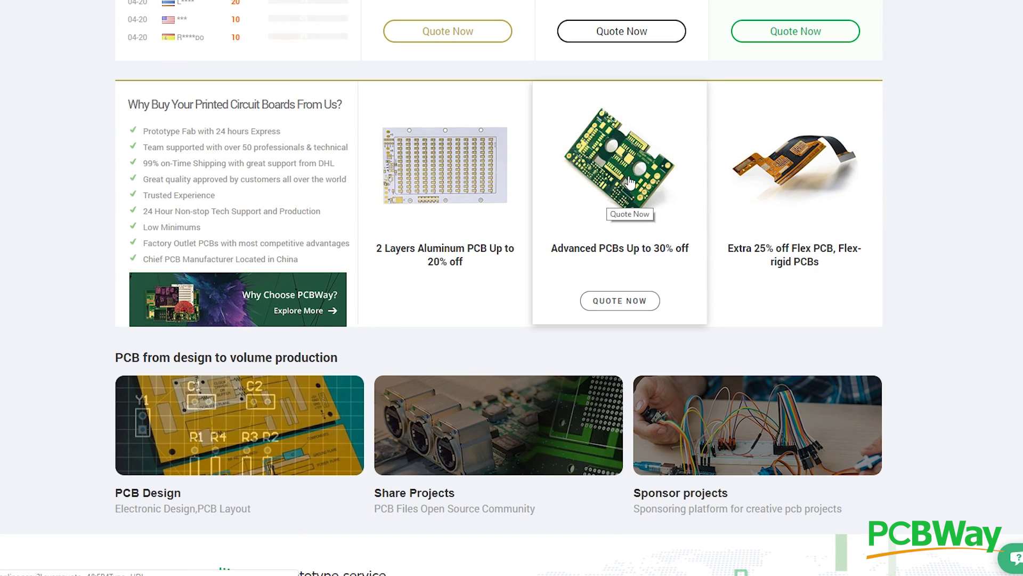
scroll(638, 181, "up", 1)
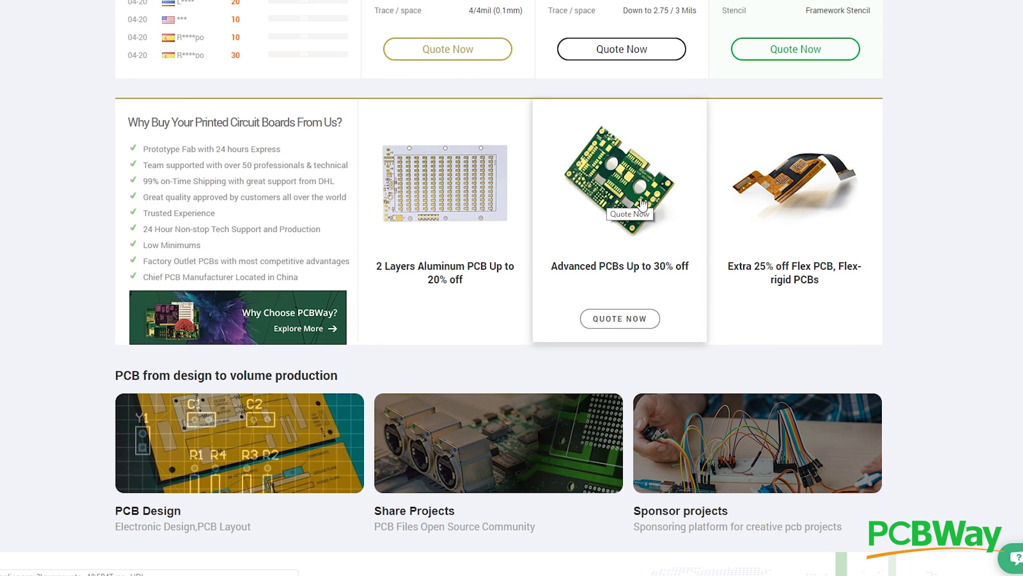
scroll(645, 211, "up", 6)
scroll(655, 210, "up", 4)
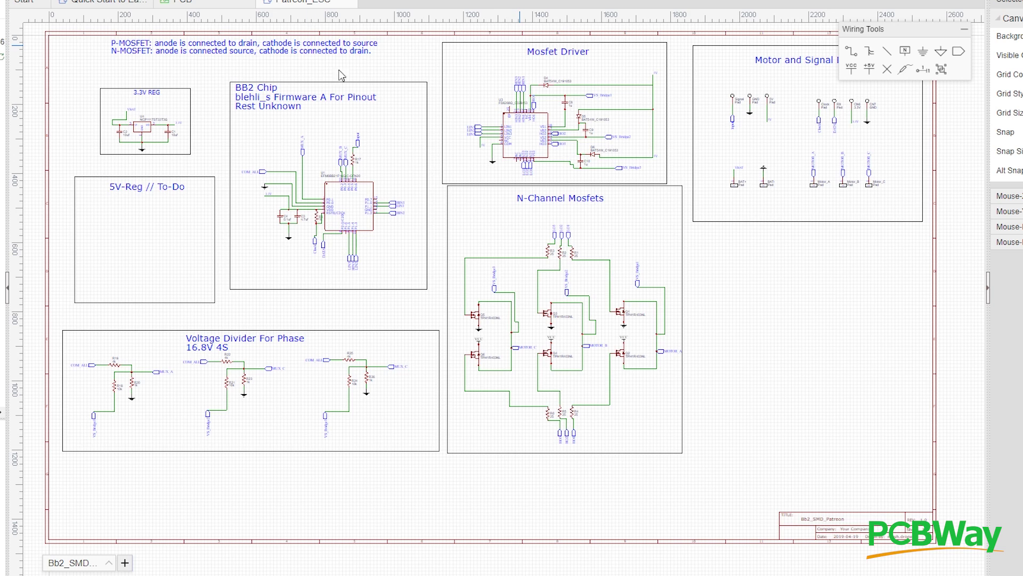
scroll(448, 203, "up", 2)
Return to the ESC schematic and examine the N-Channel Mosfets block and the Voltage Divider For Phase block
scroll(582, 197, "down", 4)
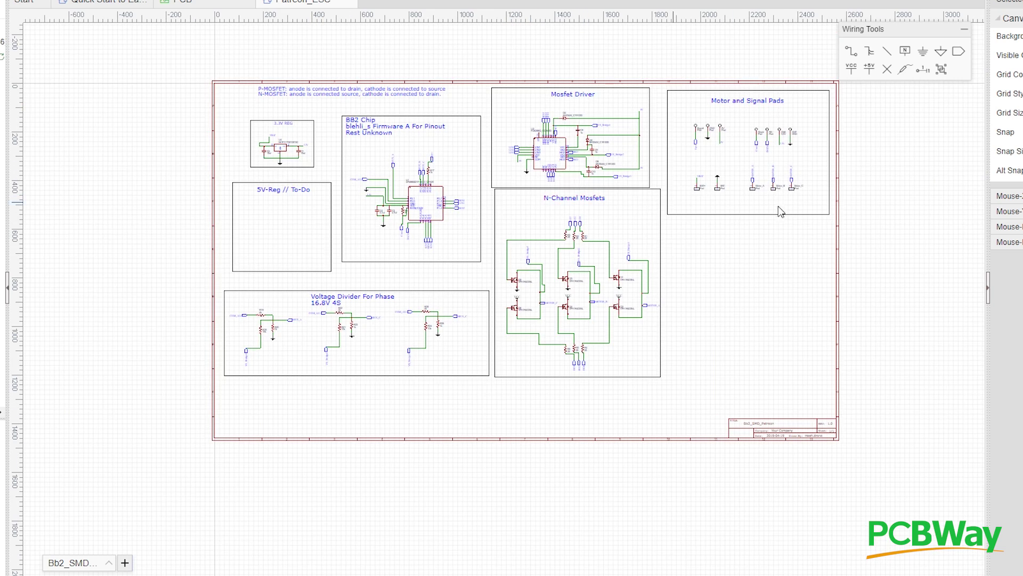
scroll(663, 306, "up", 3)
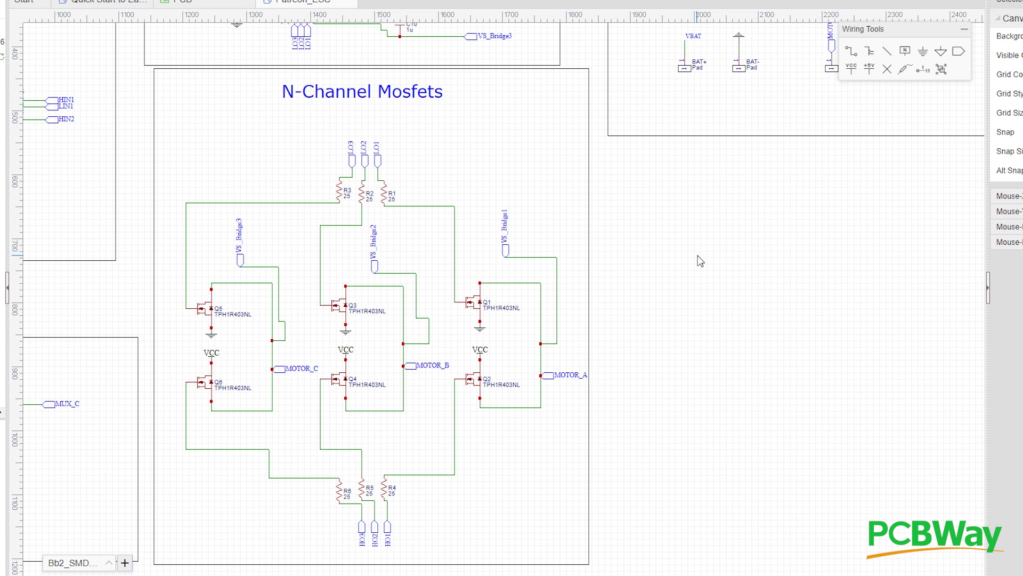
scroll(698, 255, "down", 3)
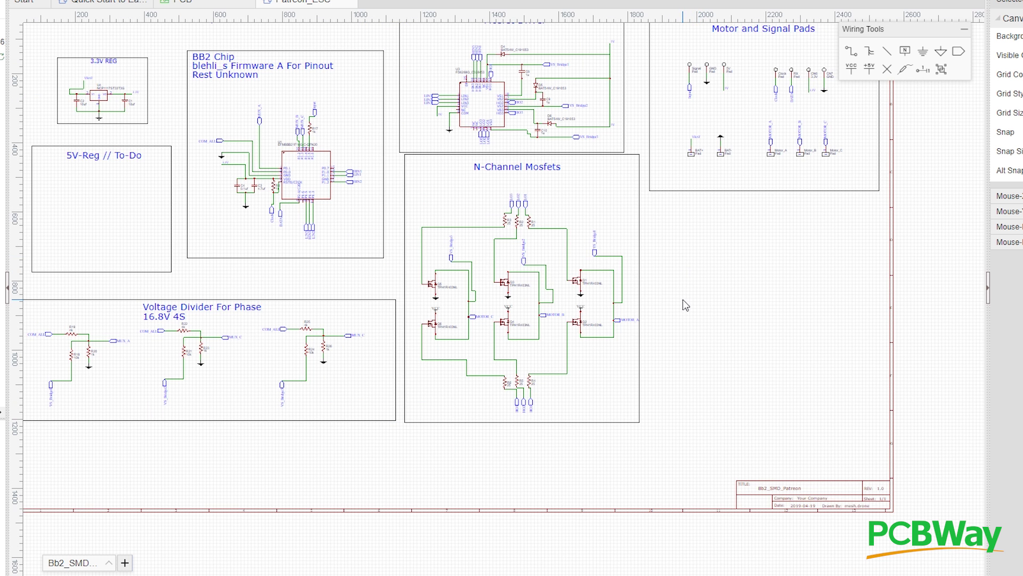
scroll(737, 298, "up", 1)
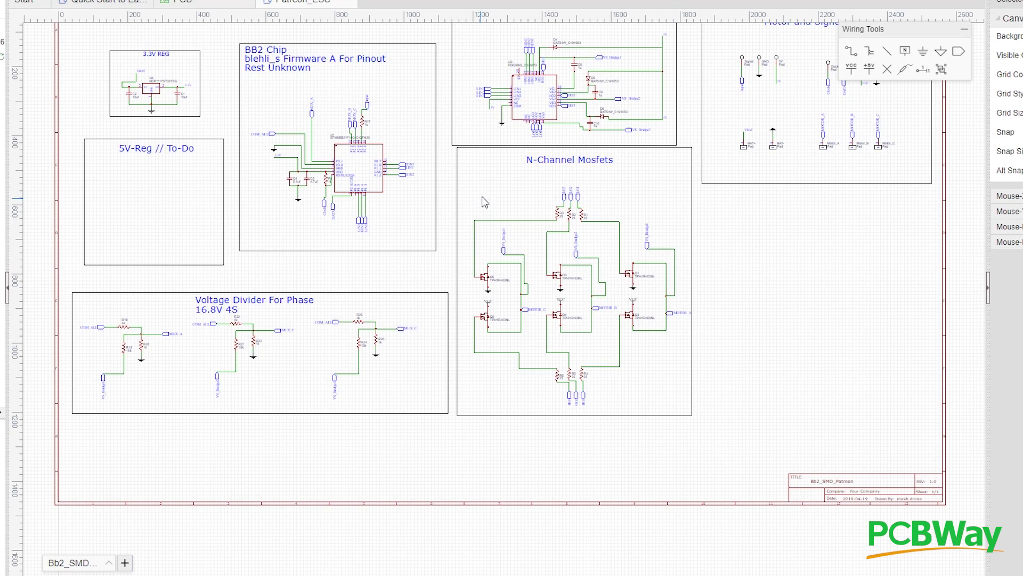
scroll(471, 200, "up", 2)
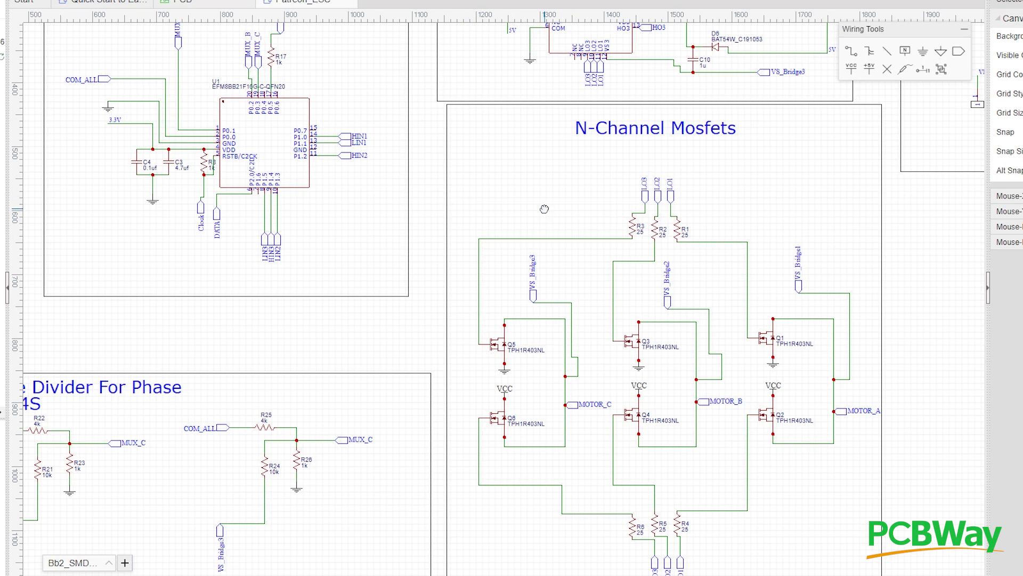
left_click_drag(544, 207, 607, 208)
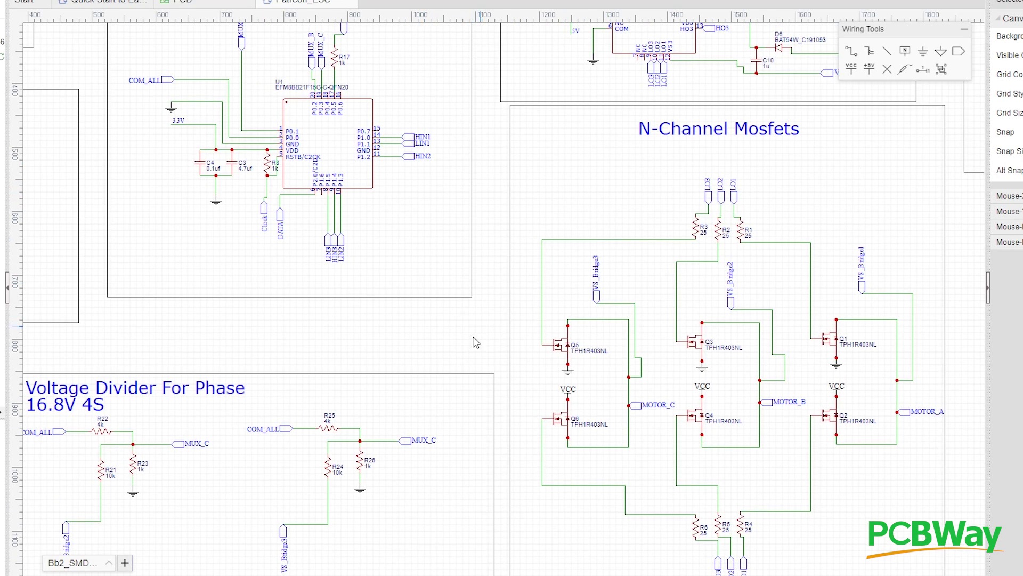
left_click_drag(454, 355, 651, 213)
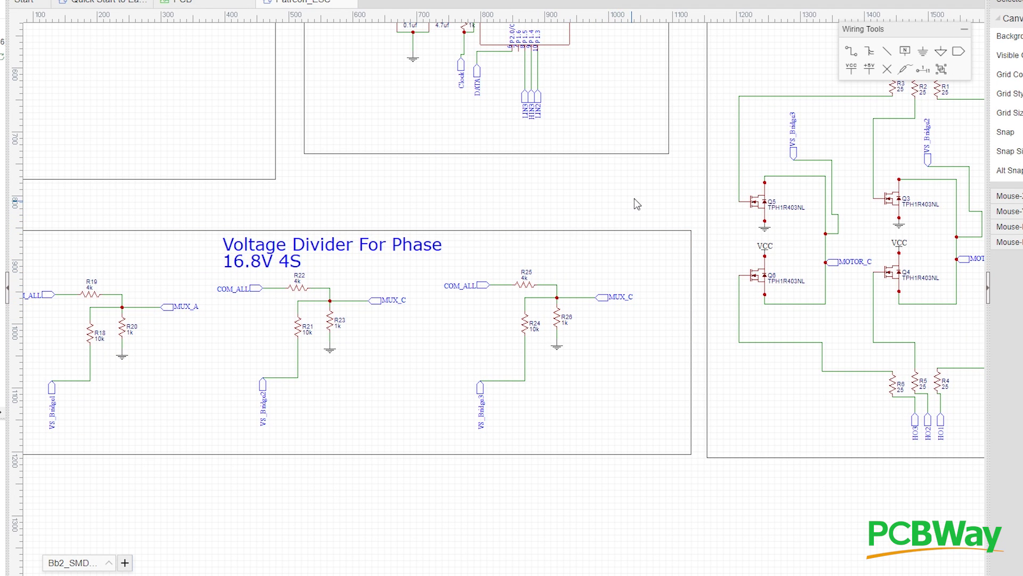
left_click_drag(634, 198, 587, 205)
scroll(628, 201, "down", 4)
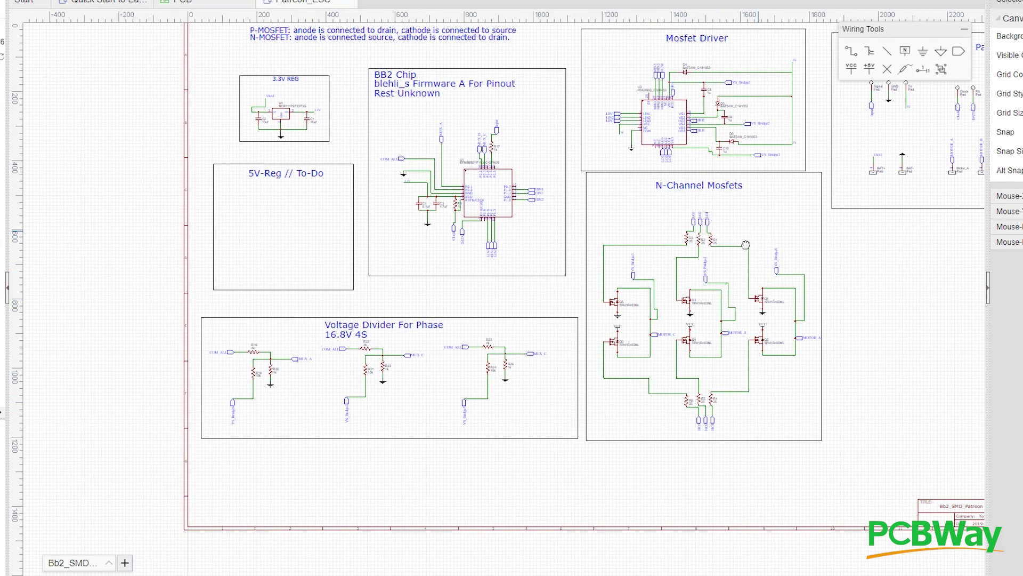
Review the Mosfet Driver and BB2 Chip blocks alongside the N-Channel Mosfets block and the rest of the sheet
scroll(733, 255, "up", 2)
left_click_drag(813, 247, 745, 303)
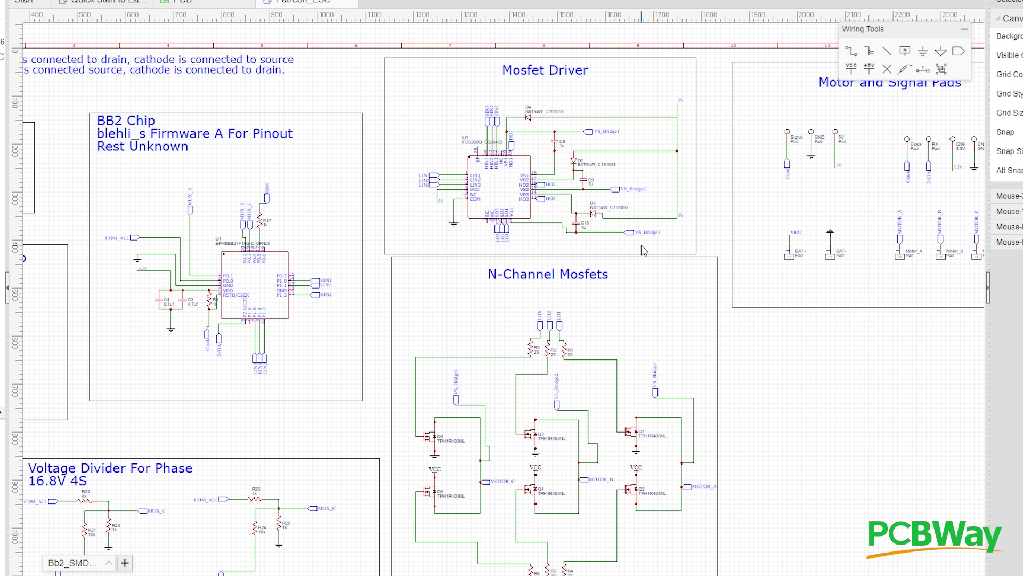
scroll(485, 370, "up", 2)
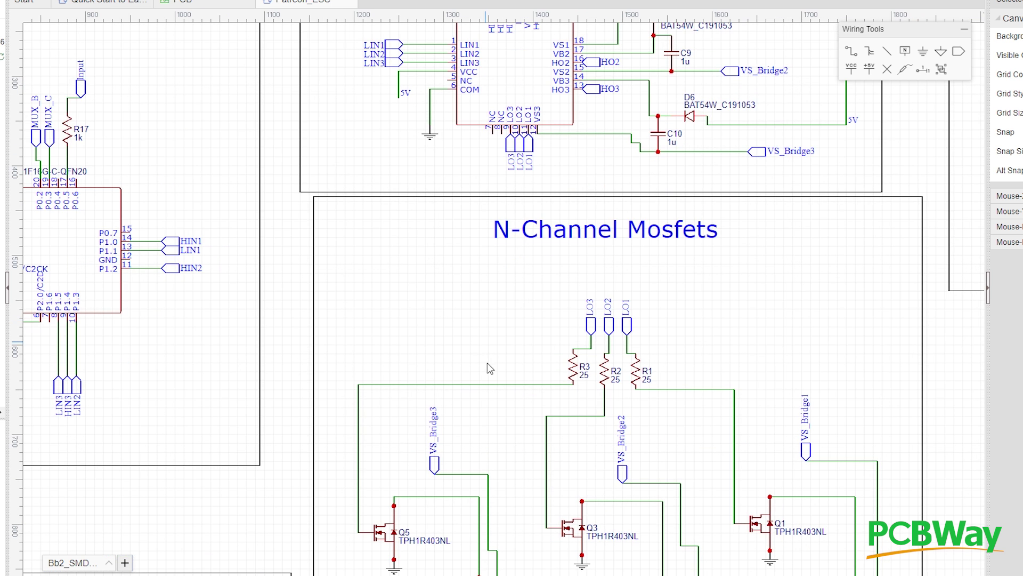
scroll(548, 327, "up", 1)
scroll(549, 326, "down", 2)
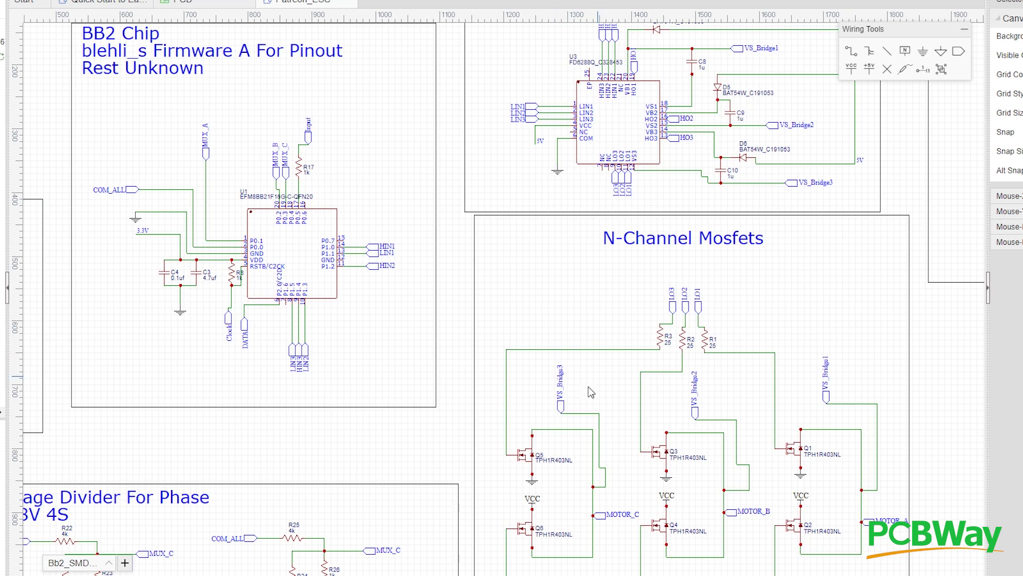
scroll(574, 333, "down", 1)
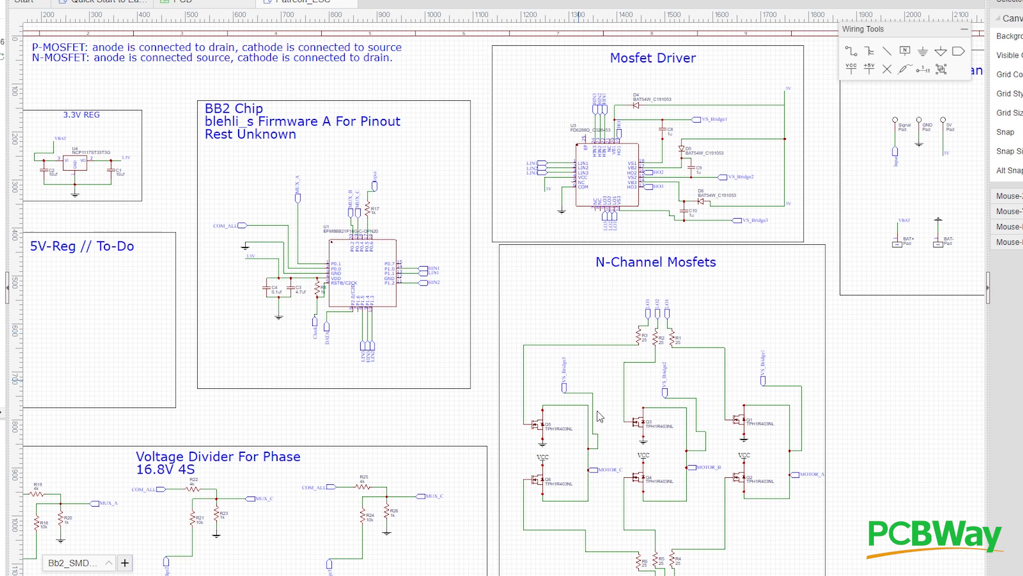
left_click_drag(603, 419, 604, 275)
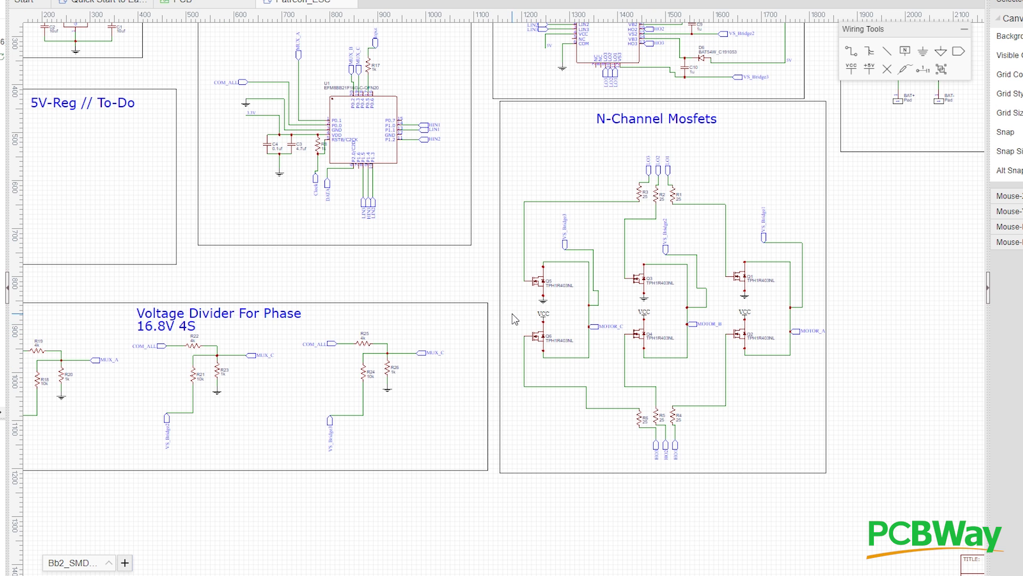
scroll(441, 302, "down", 2)
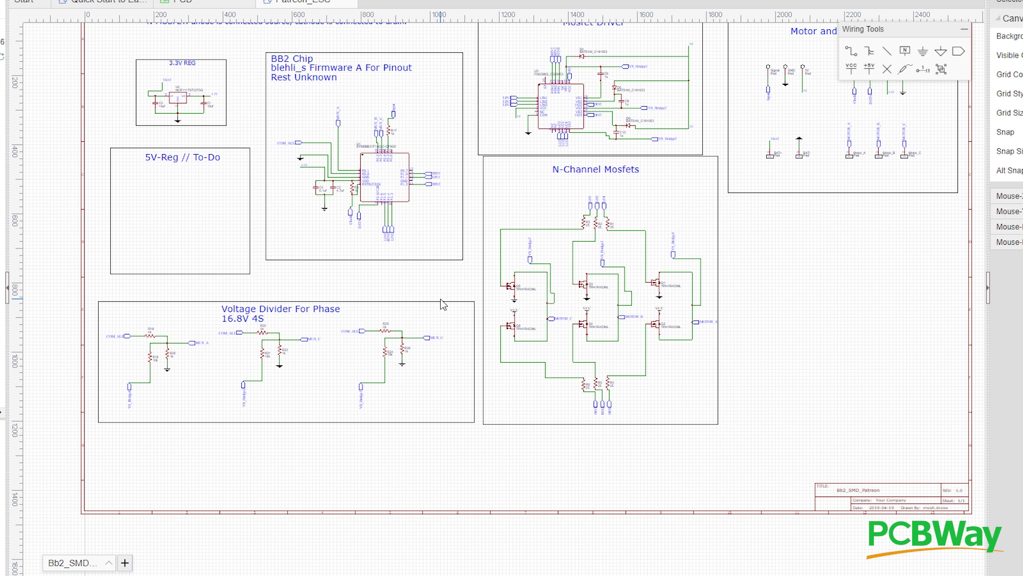